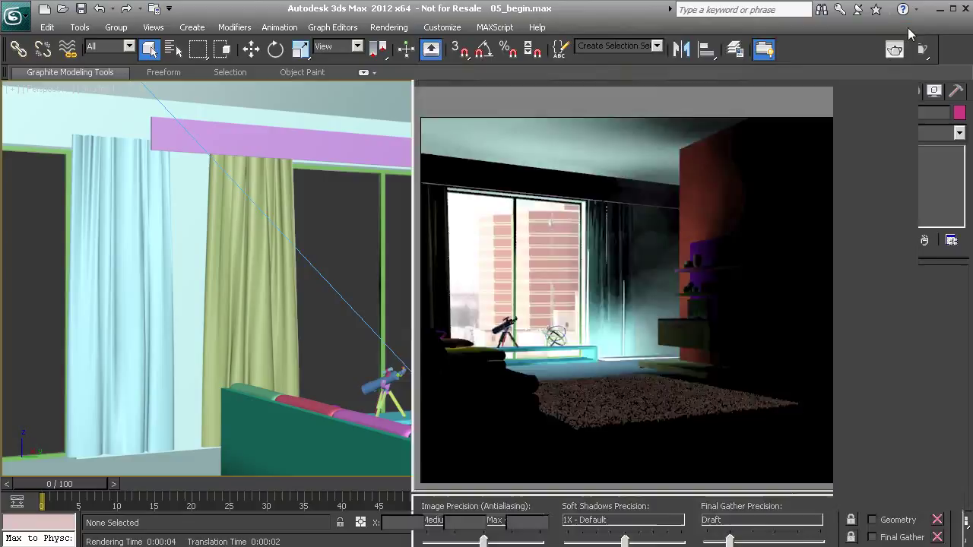
Close the rendered image and inspect the room's window openings from outside and inside in the perspective view.
left_click(908, 31)
scroll(435, 288, "up", 5)
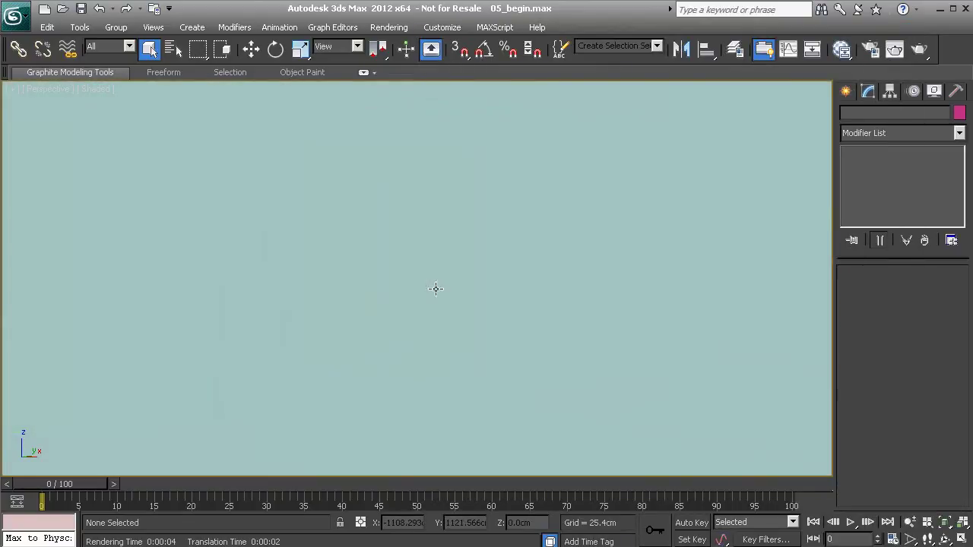
scroll(460, 424, "down", 8)
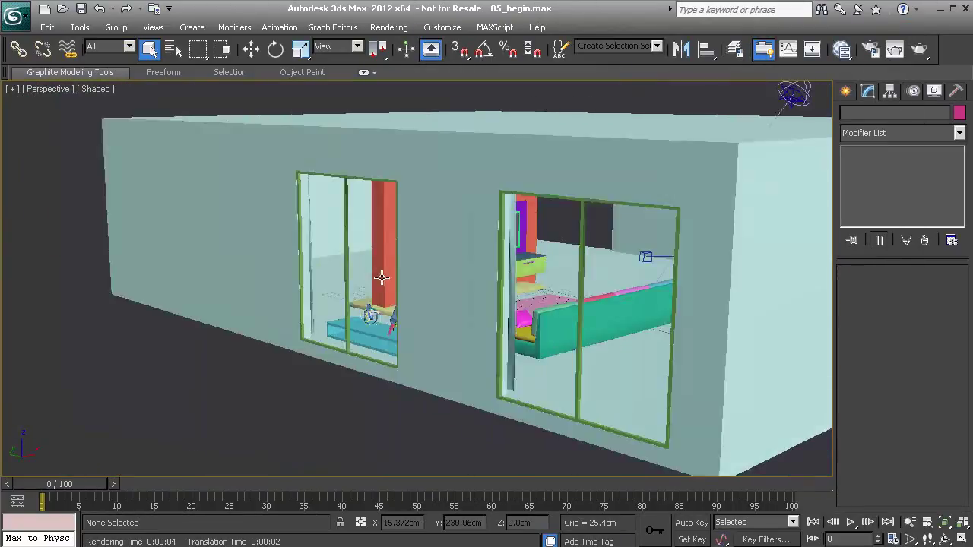
middle_click_drag(381, 289, 509, 349)
scroll(502, 126, "up", 5)
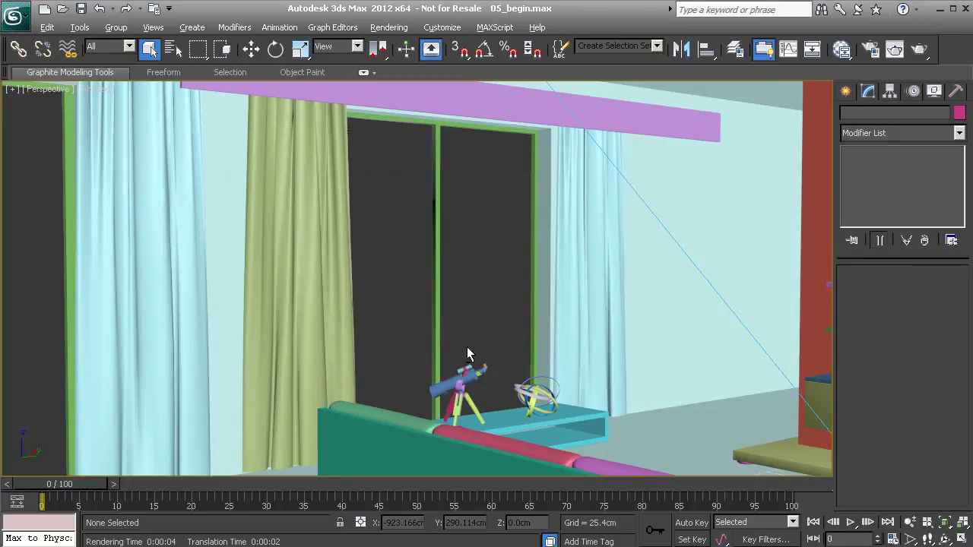
key("shift+z")
key("shift+z")
key("shift+z")
key("shift+z")
key("shift+z")
key("shift+z")
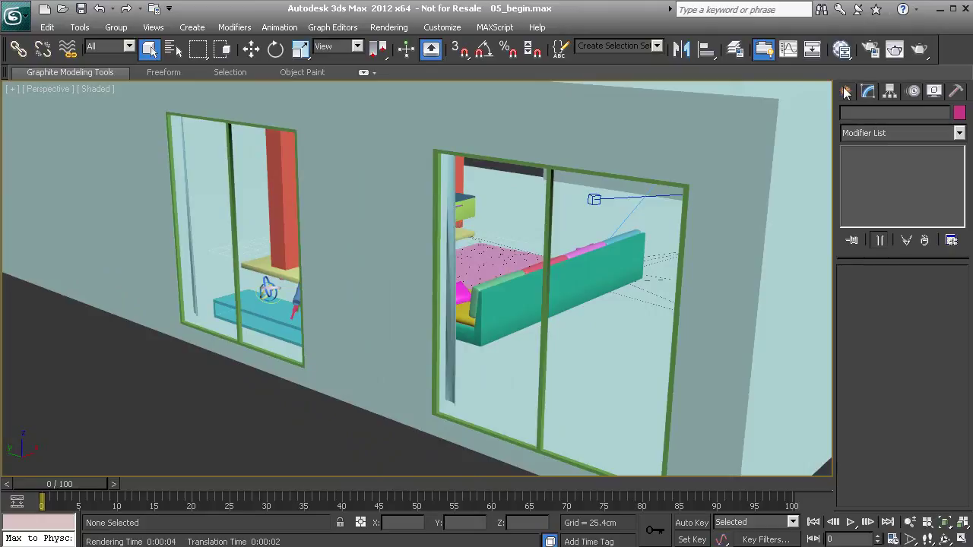
Create an mr Sky Portal light about 260 by 260 cm over the telescope's window in the Left view.
left_click(846, 92)
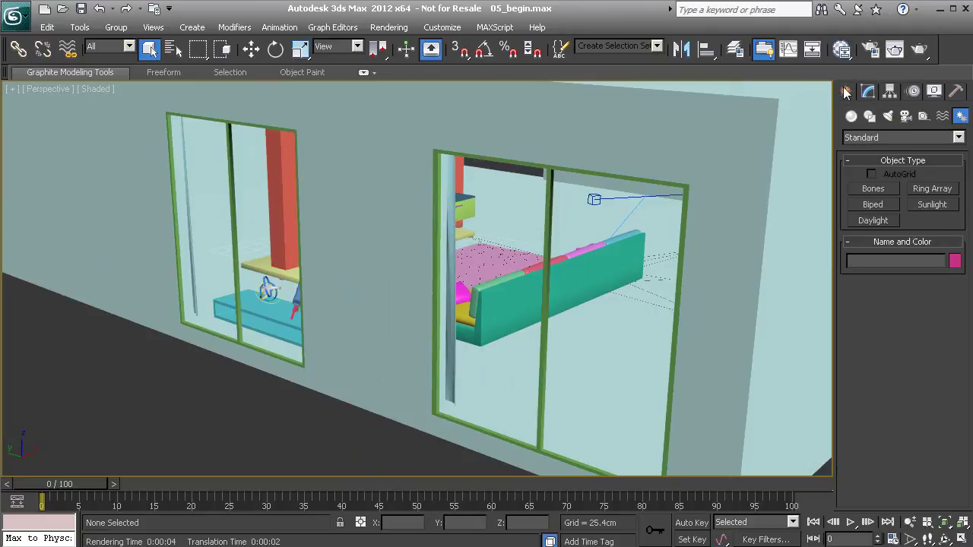
left_click(889, 116)
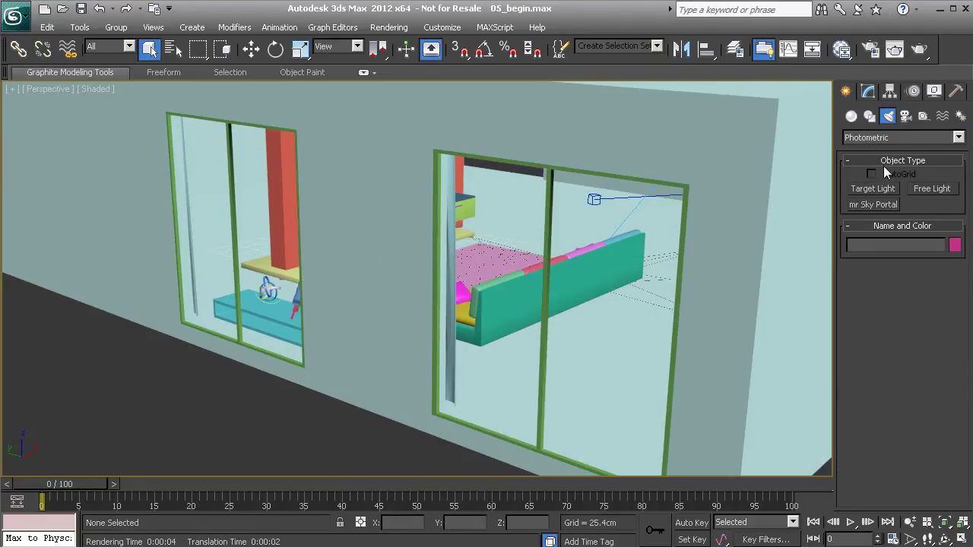
left_click(865, 205)
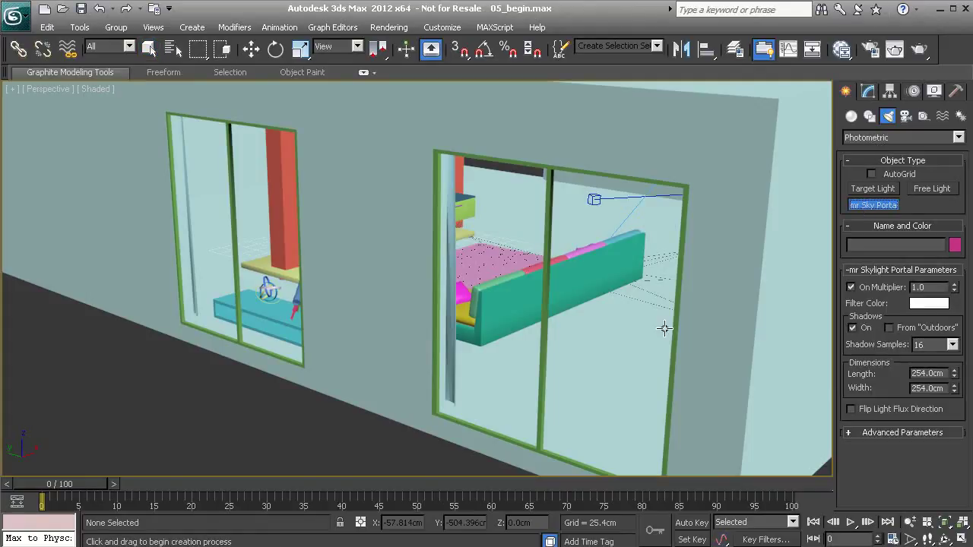
key("alt+w")
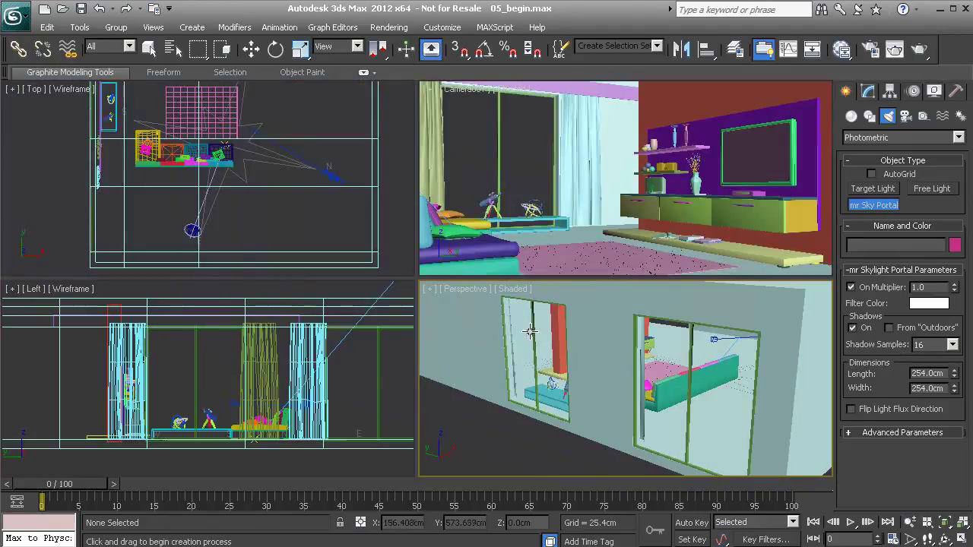
middle_click_drag(226, 385, 232, 387)
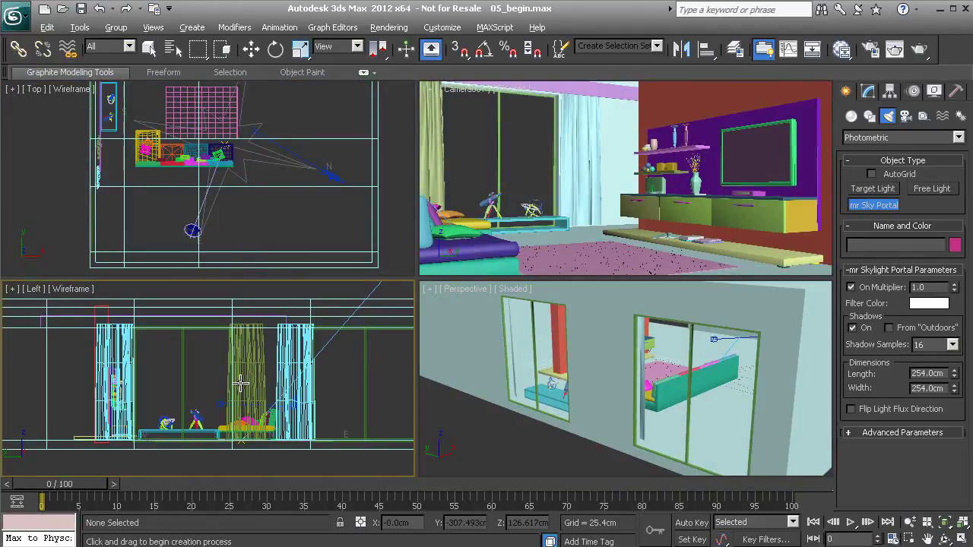
key("alt+w")
left_click_drag(366, 286, 403, 405)
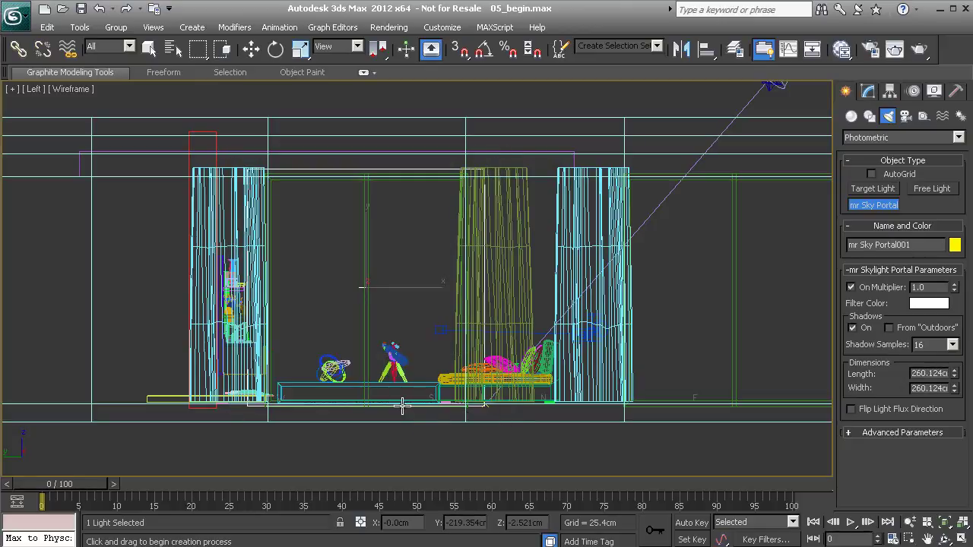
right_click(419, 301)
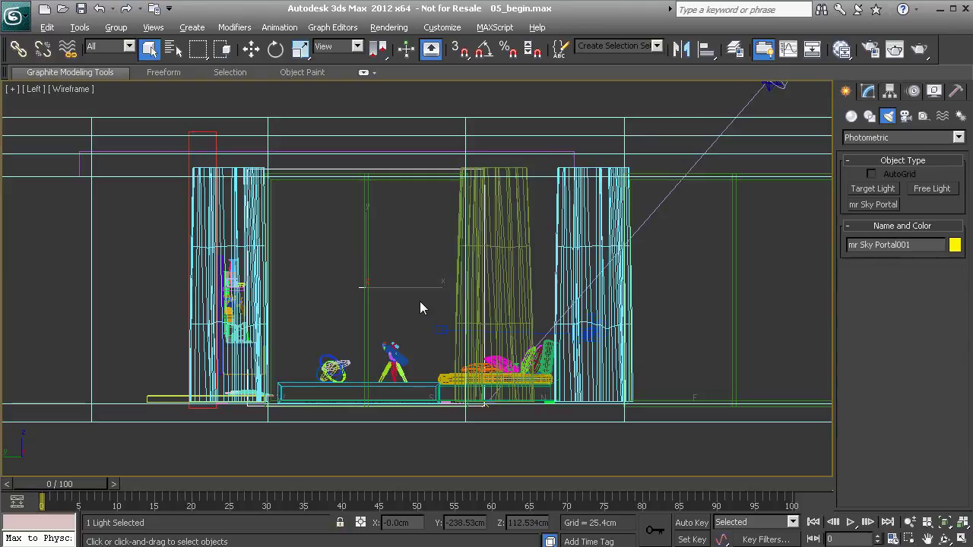
Move the sky portal along X to about -411 cm so it sits just outside the telescope's window.
key("alt+w")
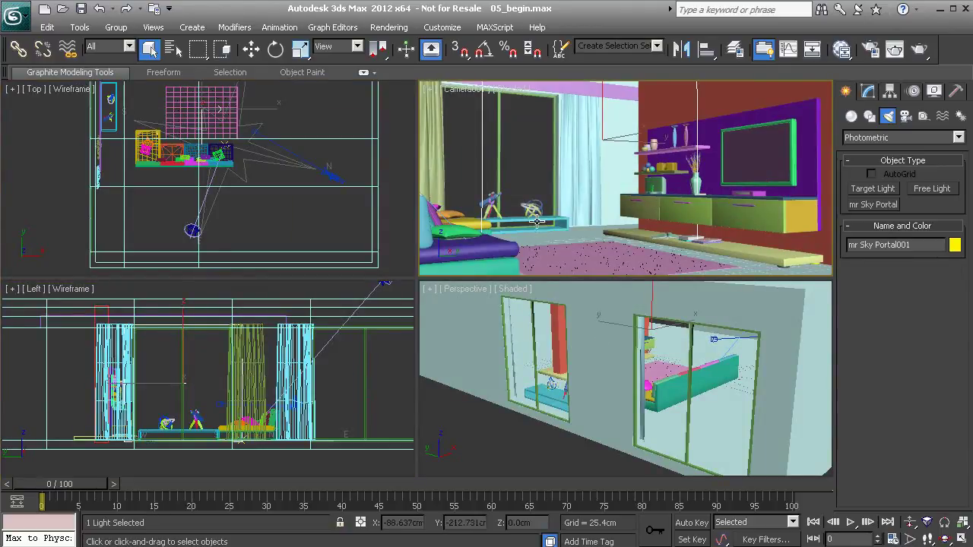
middle_click_drag(617, 414, 602, 351, "alt")
scroll(607, 397, "up", 5)
key("w")
middle_click_drag(515, 354, 673, 369, "alt")
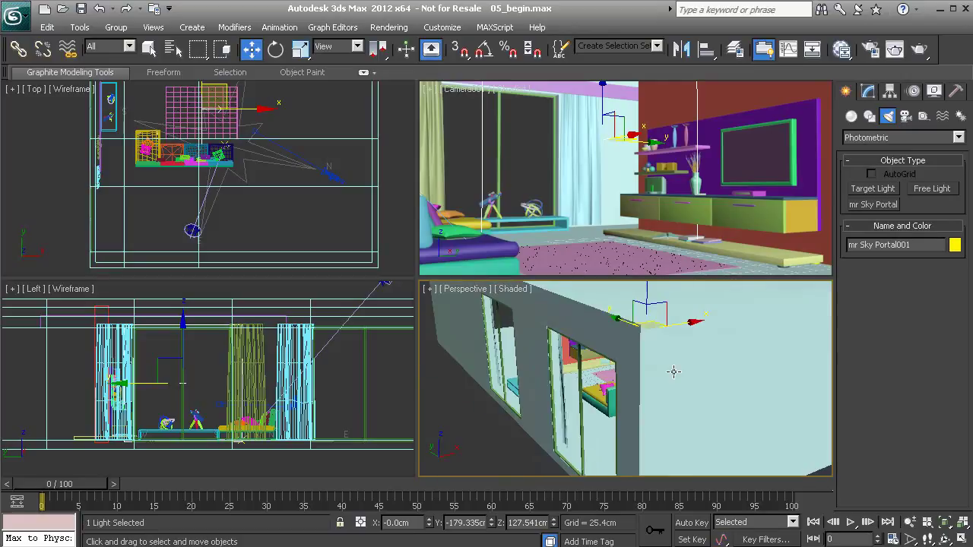
left_click_drag(695, 323, 547, 347)
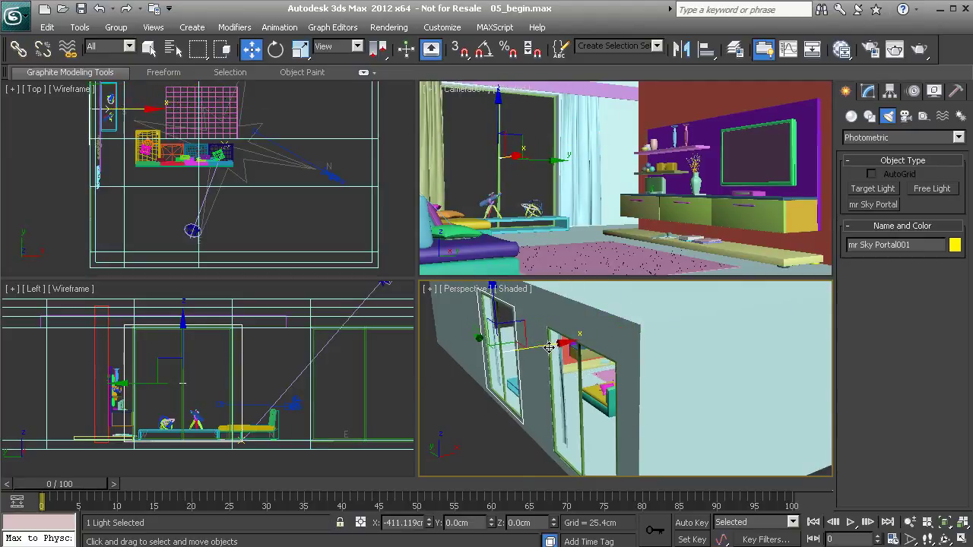
Lower the sky portal to a Z of about 124.6 cm to fit the window, and render the Camera001 view.
middle_click_drag(504, 383, 530, 397, "alt")
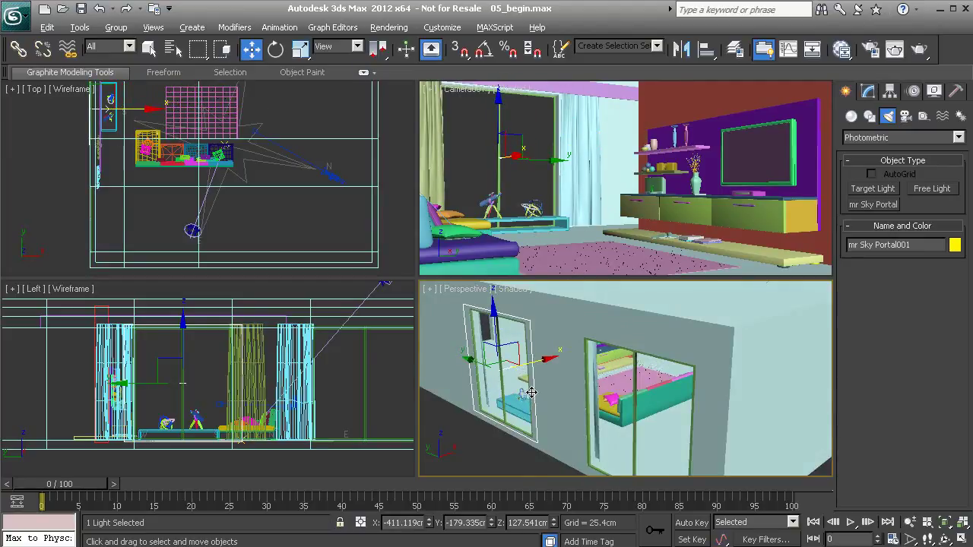
key("alt+w")
middle_click_drag(393, 320, 317, 221, "alt")
scroll(390, 261, "up", 2)
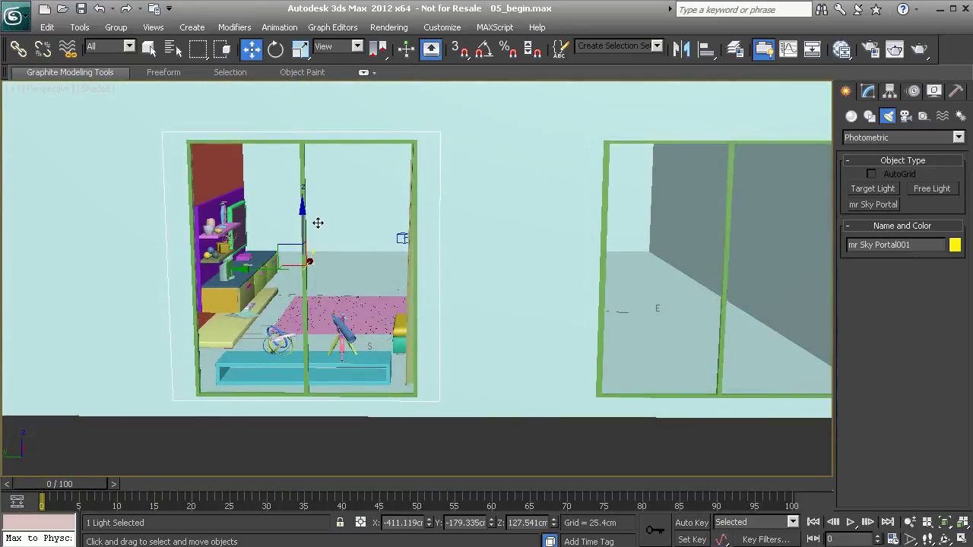
middle_click_drag(372, 261, 381, 288, "alt")
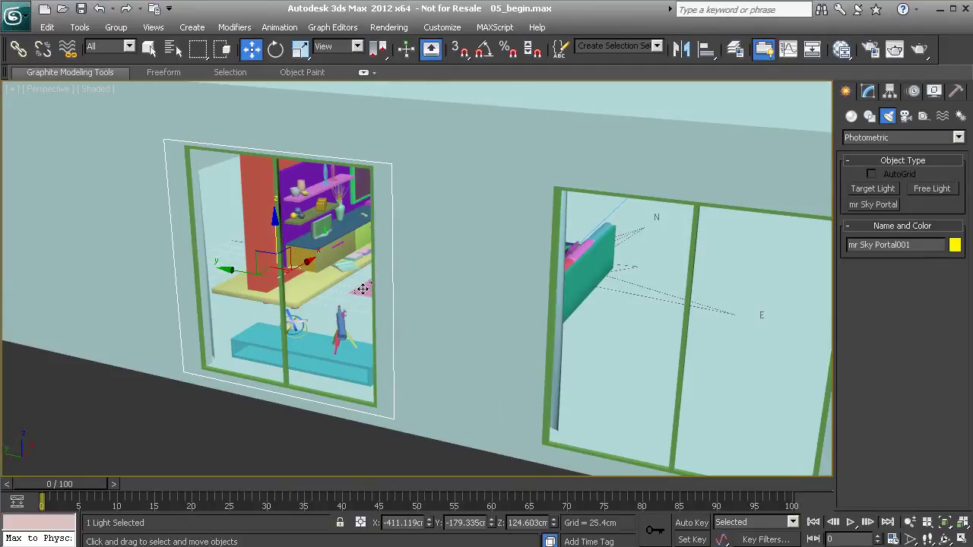
key("F9")
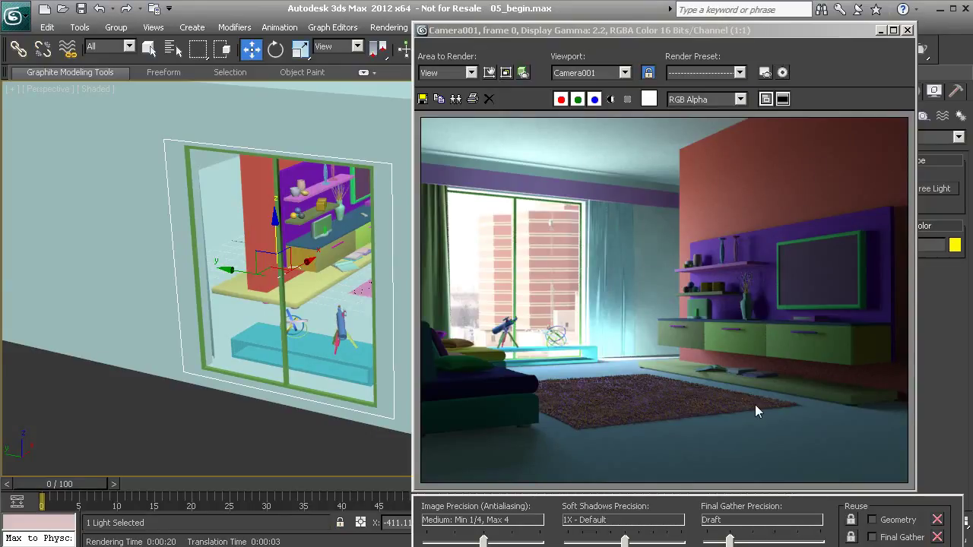
left_click(908, 31)
Copy the sky portal along Y to about -583 cm, over the second window in the same wall.
middle_click_drag(459, 263, 229, 331, "alt")
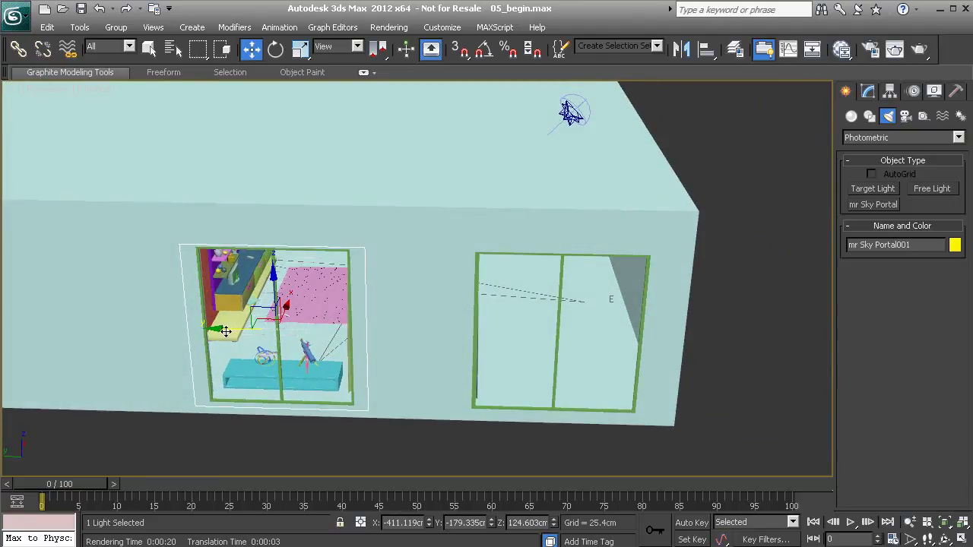
left_click_drag(218, 328, 495, 350, "shift")
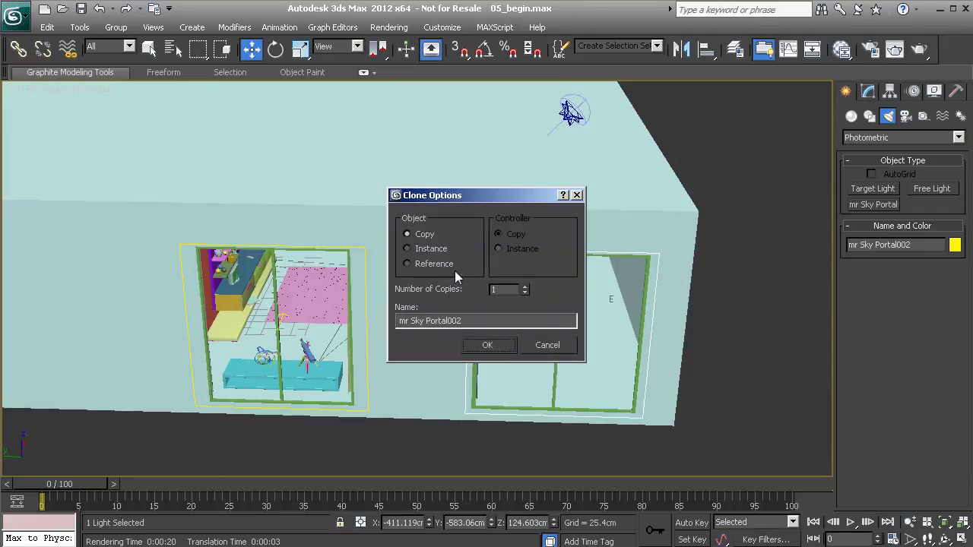
left_click(486, 346)
Make another copy of the sky portal along Y at about 544 cm, by the building's opposite corner.
mouse_move(502, 347)
middle_mouse_down("alt")
mouse_move(431, 327)
mouse_move(380, 347)
mouse_move(400, 307)
mouse_move(532, 300)
mouse_move(533, 287)
middle_mouse_up("alt")
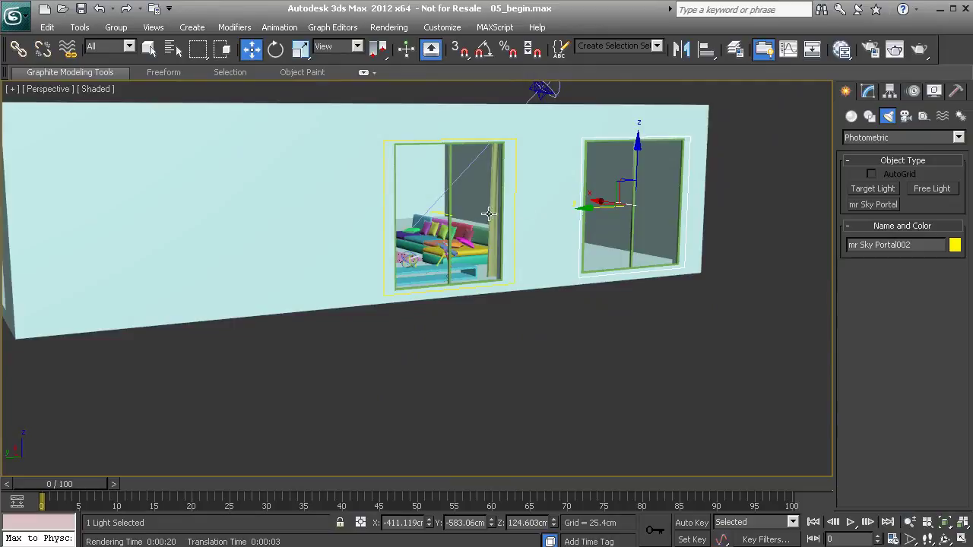
middle_click_drag(442, 228, 760, 258, "alt")
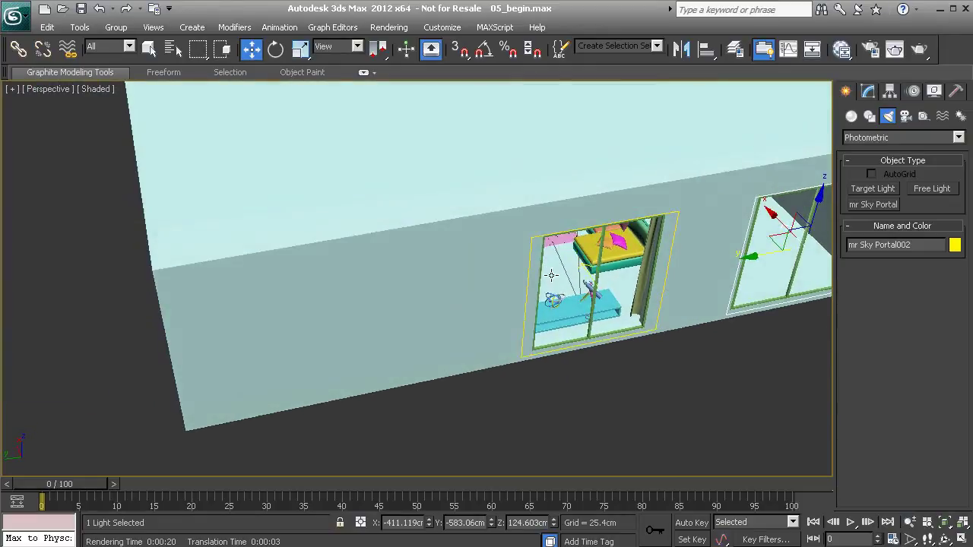
mouse_move(751, 256)
left_mouse_down("shift")
mouse_move(282, 300)
mouse_move(190, 338)
mouse_move(195, 357)
left_mouse_up("shift")
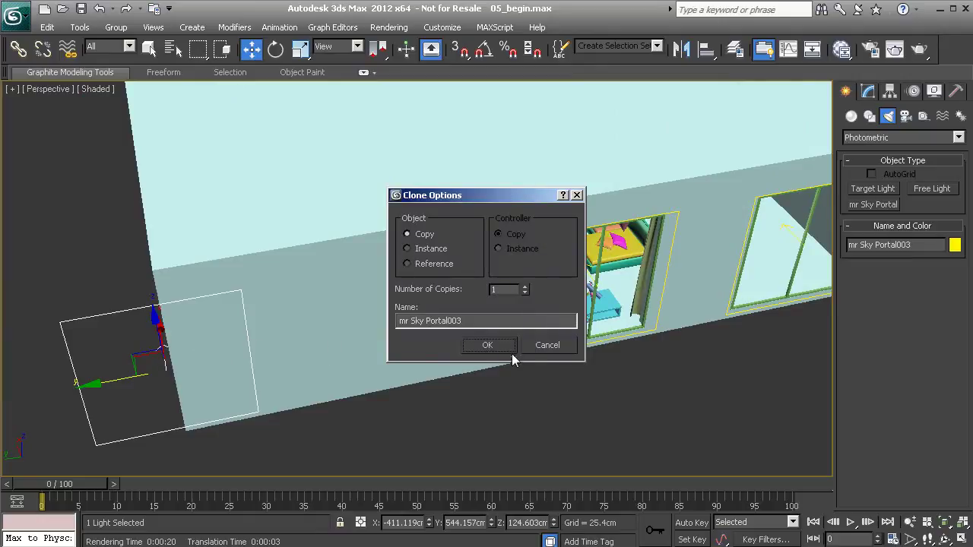
left_click(490, 344)
Rotate the third sky portal to 180 degrees about Z so it is parallel to the side wall.
middle_click_drag(215, 322, 326, 315, "alt")
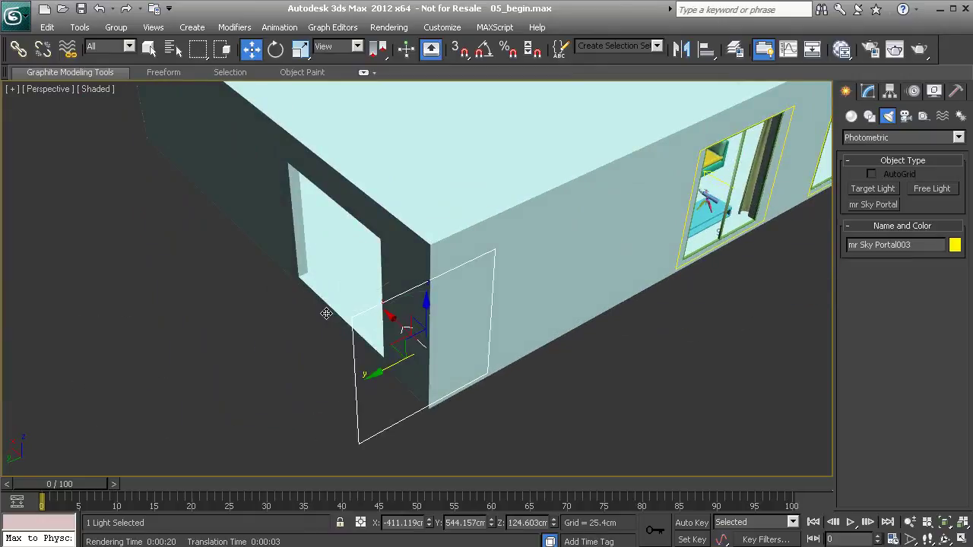
key("e")
left_click_drag(417, 386, 262, 255)
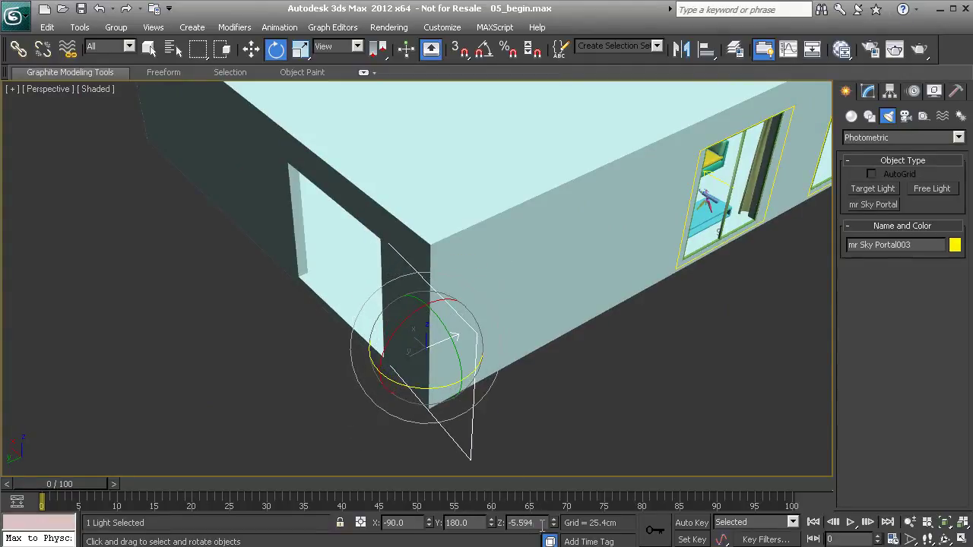
type("180")
key("Return")
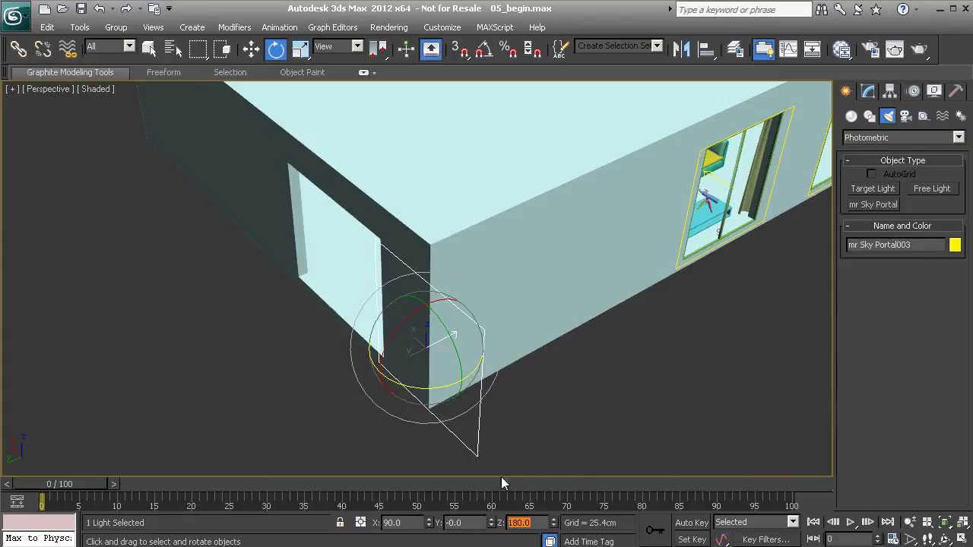
Move the third sky portal along X to about -137 cm over the side wall's opening and widen it slightly along X.
key("w")
middle_click_drag(388, 354, 465, 365, "alt")
left_click_drag(567, 296, 404, 304)
middle_click_drag(404, 304, 375, 326, "alt")
key("r")
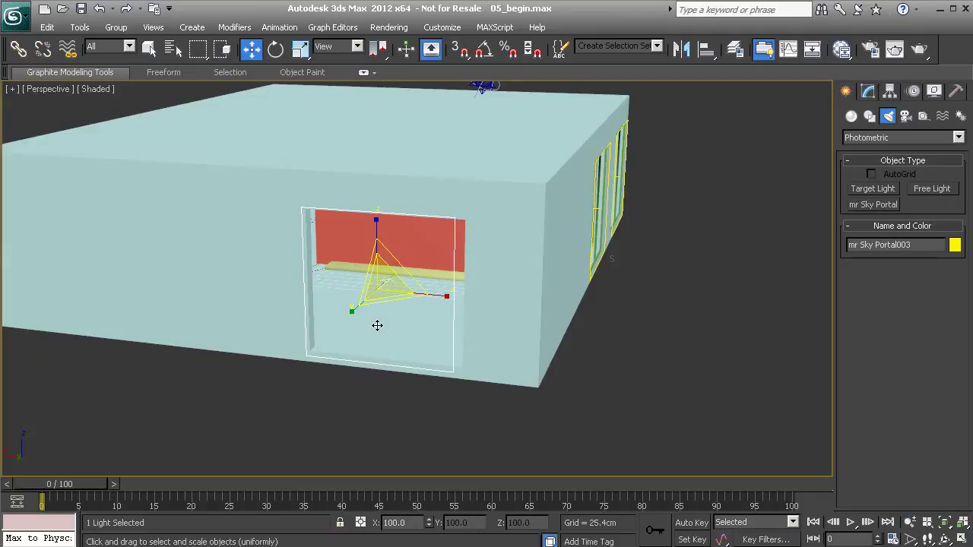
left_click_drag(446, 294, 453, 297)
Fine-position the third sky portal at X about -149 cm and Y about 534 cm, covering the side opening.
key("w")
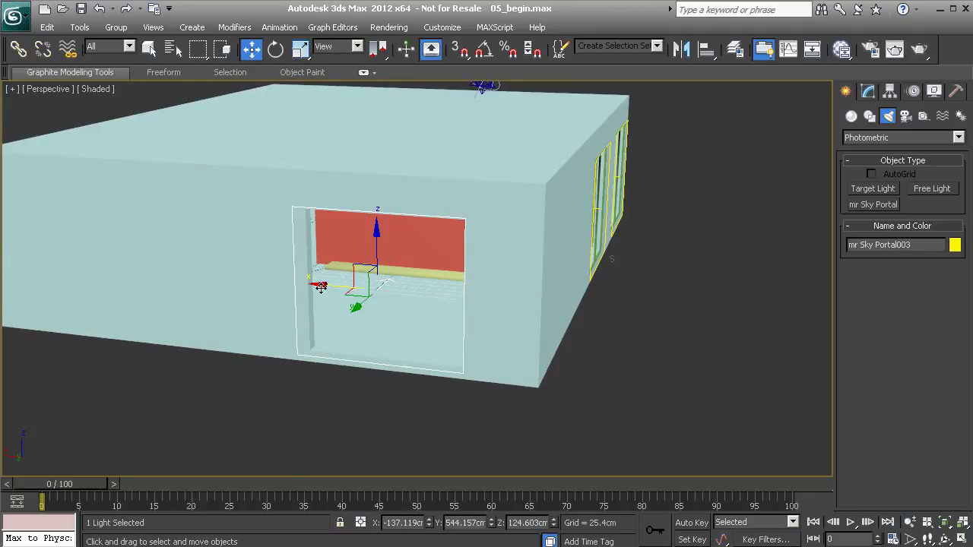
left_click_drag(322, 285, 327, 282)
middle_click_drag(337, 296, 590, 308, "alt")
left_click_drag(632, 281, 626, 281)
middle_click_drag(690, 240, 507, 279, "alt")
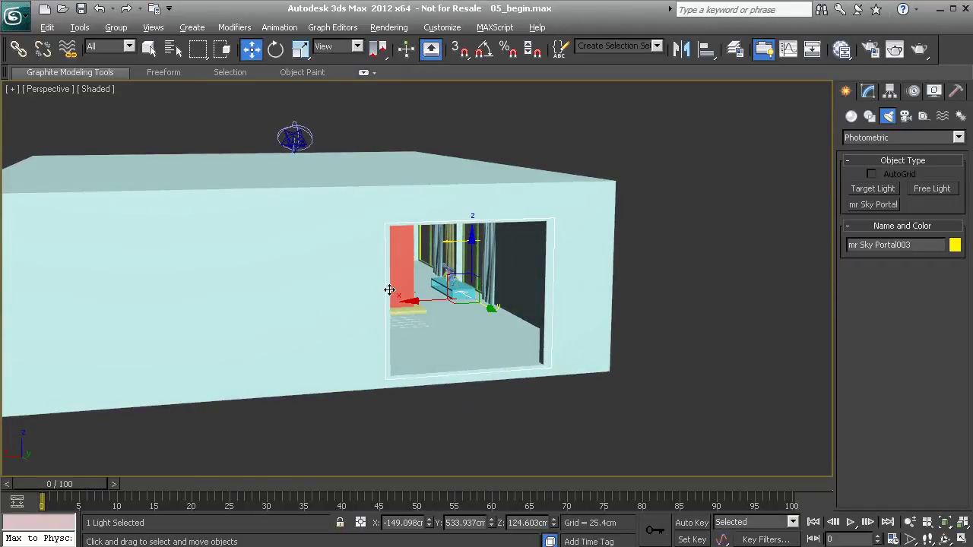
Copy the third sky portal along X to about 671 cm, beside the corner next to the remaining wall opening.
middle_click_drag(389, 290, 464, 297, "alt")
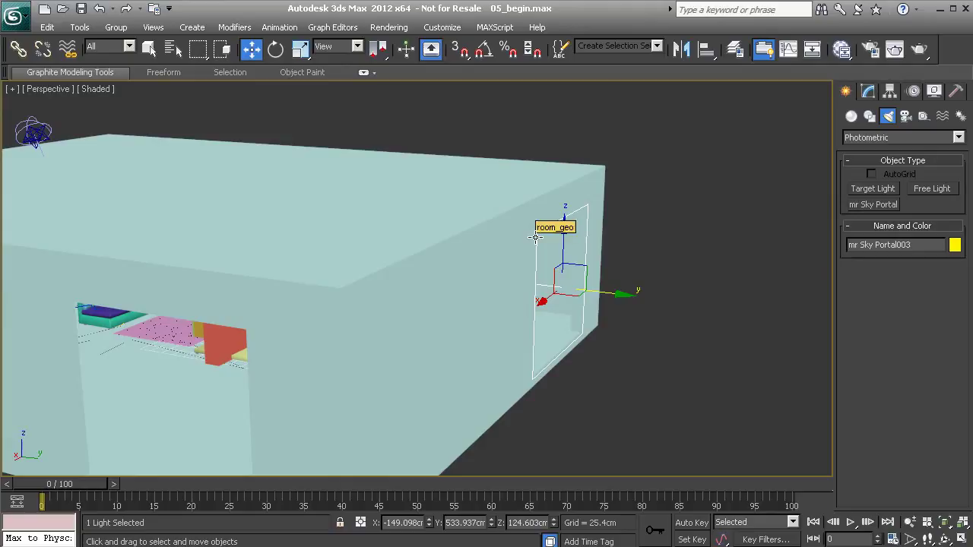
middle_click_drag(449, 324, 487, 282, "alt")
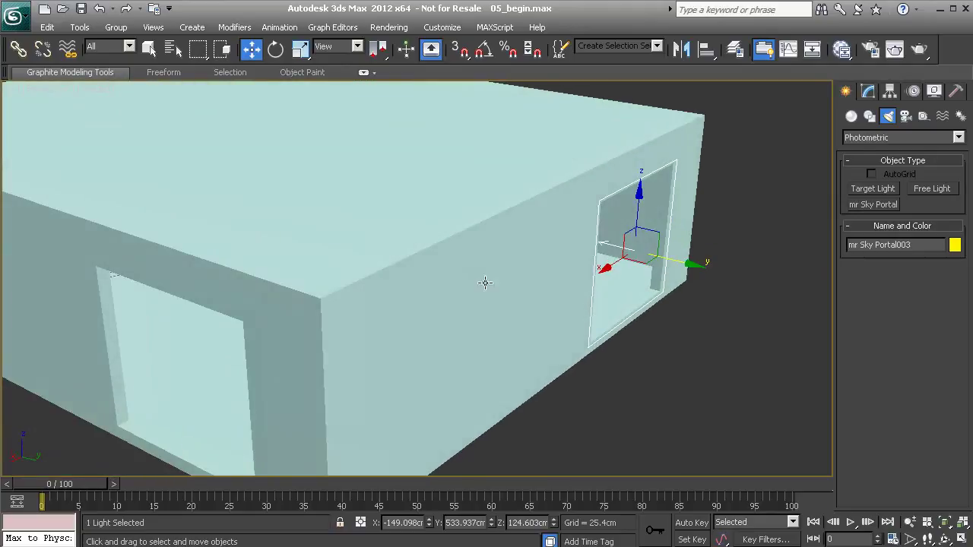
mouse_move(606, 269)
left_mouse_down("shift")
mouse_move(391, 324)
mouse_move(279, 369)
left_mouse_up("shift")
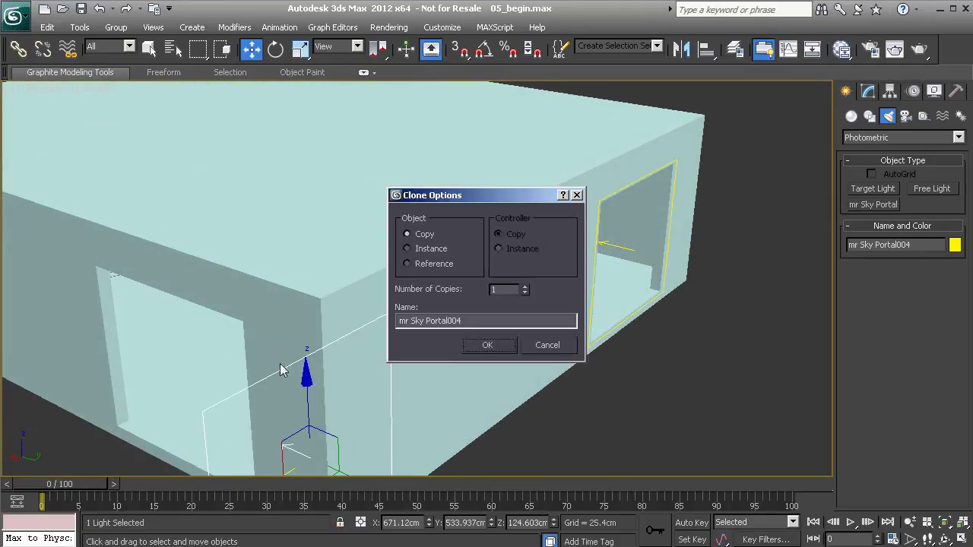
left_click(484, 345)
Rotate the fourth sky portal to 90 degrees about Z so it is parallel to the remaining opening's wall.
mouse_move(336, 336)
middle_mouse_down("alt")
mouse_move(423, 241)
mouse_move(437, 305)
middle_mouse_up("alt")
key("e")
left_click_drag(456, 436, 404, 439)
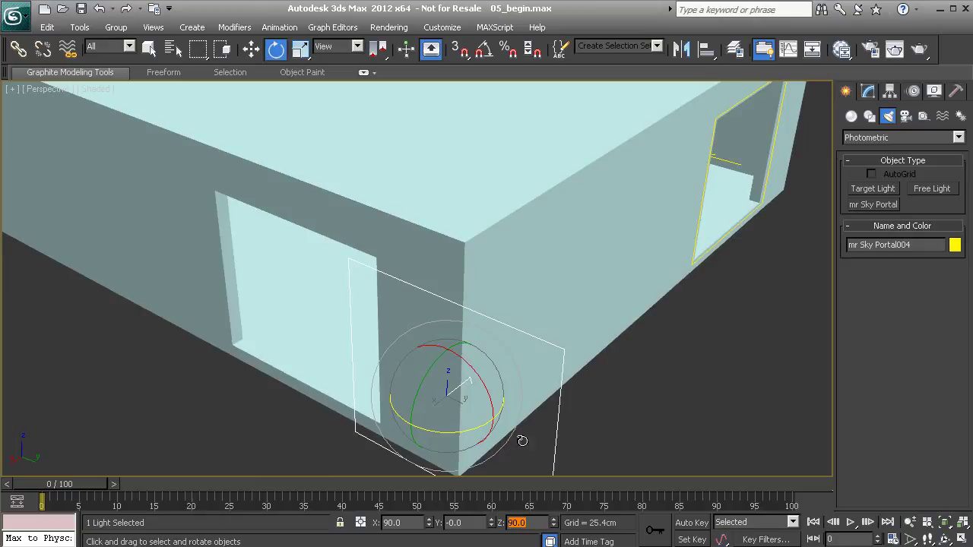
Move the fourth sky portal along Y until it lies over the remaining wall opening.
key("w")
left_click_drag(495, 424, 318, 357)
middle_click_drag(319, 357, 441, 358, "alt")
key("z")
middle_click_drag(468, 316, 435, 327, "alt")
Bring the fourth sky portal close to the wall by moving it along X to about 645 cm.
left_click_drag(467, 323, 452, 322)
middle_click_drag(452, 322, 383, 330, "alt")
left_click_drag(308, 301, 339, 295)
middle_click_drag(333, 313, 474, 311, "alt")
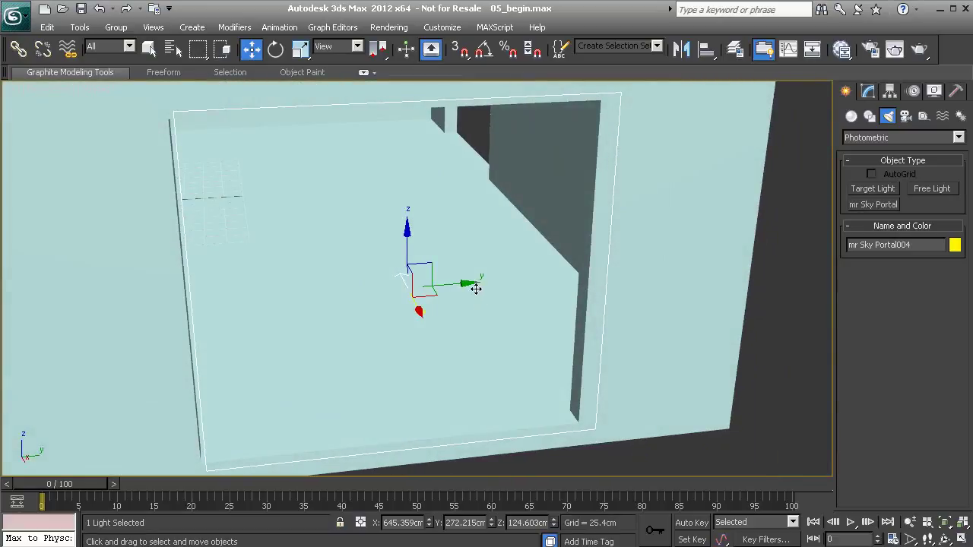
Nudge the fourth sky portal along Y to centre it on its opening, and render the Camera001 view.
left_click_drag(467, 282, 458, 285)
middle_click_drag(458, 284, 461, 324, "alt")
key("shift+q")
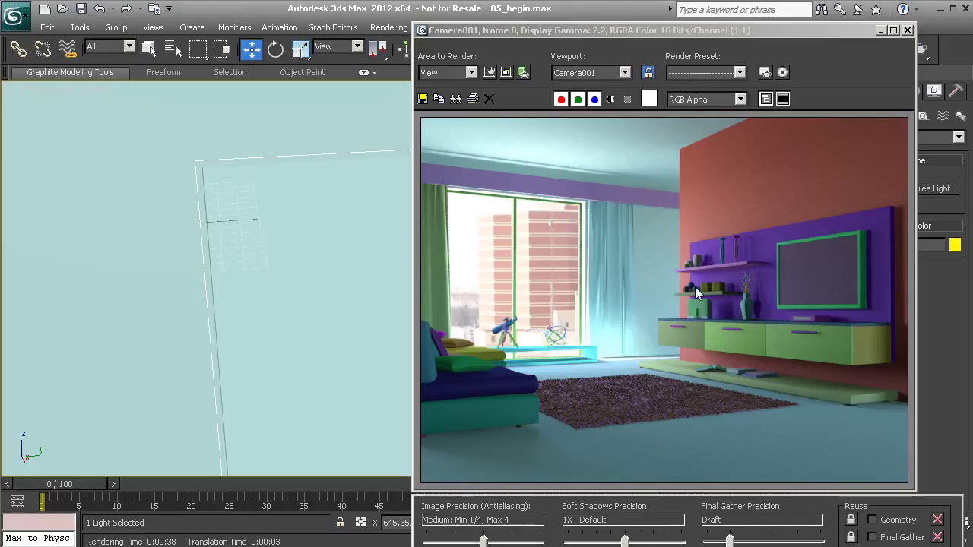
Create a mental ray Arch & Design material in the Slate material view and place its node beside the mr Physical Sky map.
left_click(907, 29)
middle_click_drag(506, 289, 529, 286, "alt")
scroll(456, 449, "down", 5)
middle_click_drag(456, 449, 420, 276, "alt")
scroll(445, 320, "down", 5)
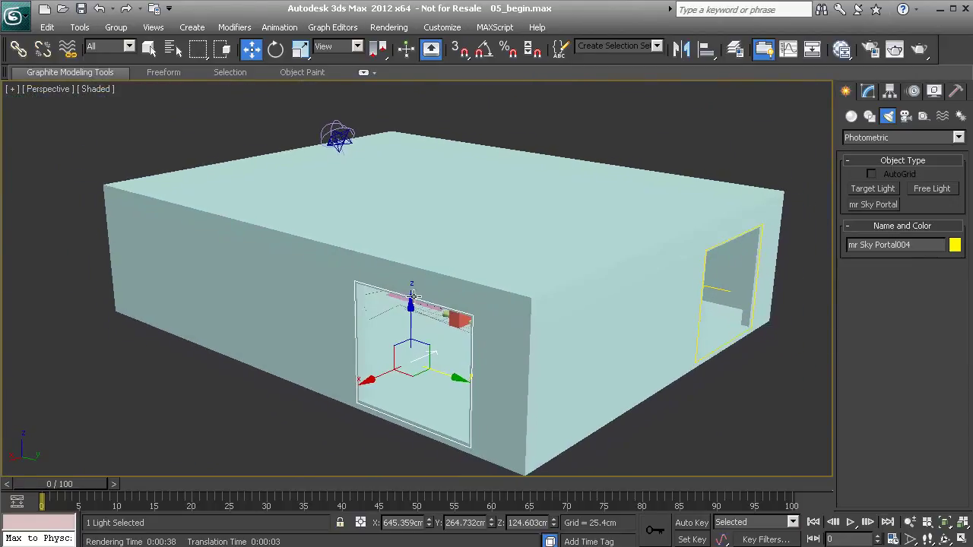
key("m")
middle_click_drag(501, 190, 446, 315)
right_click(582, 156)
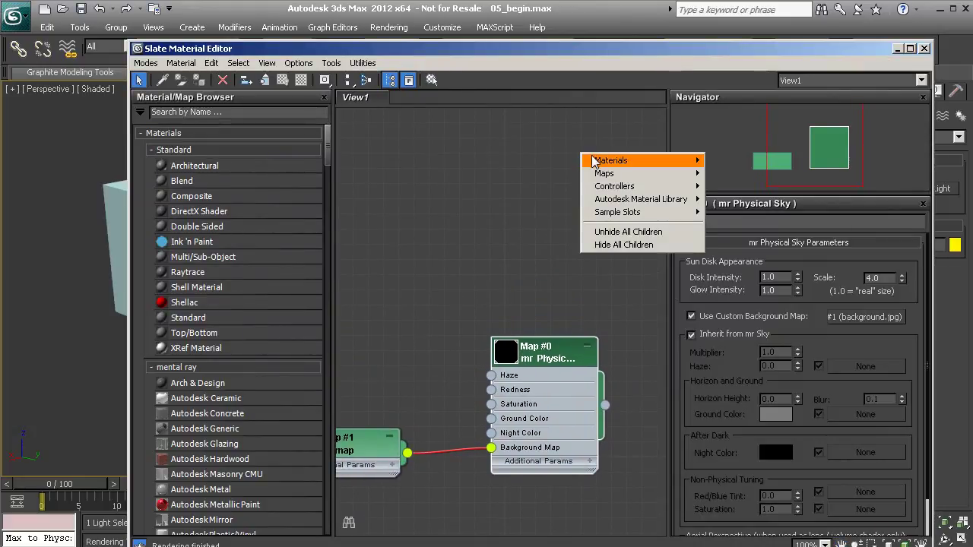
mouse_move(605, 164)
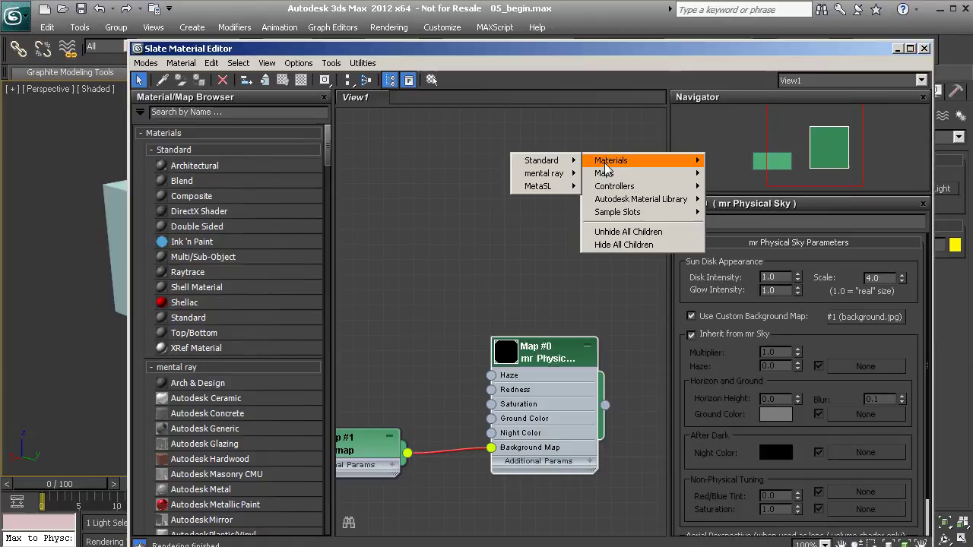
mouse_move(551, 176)
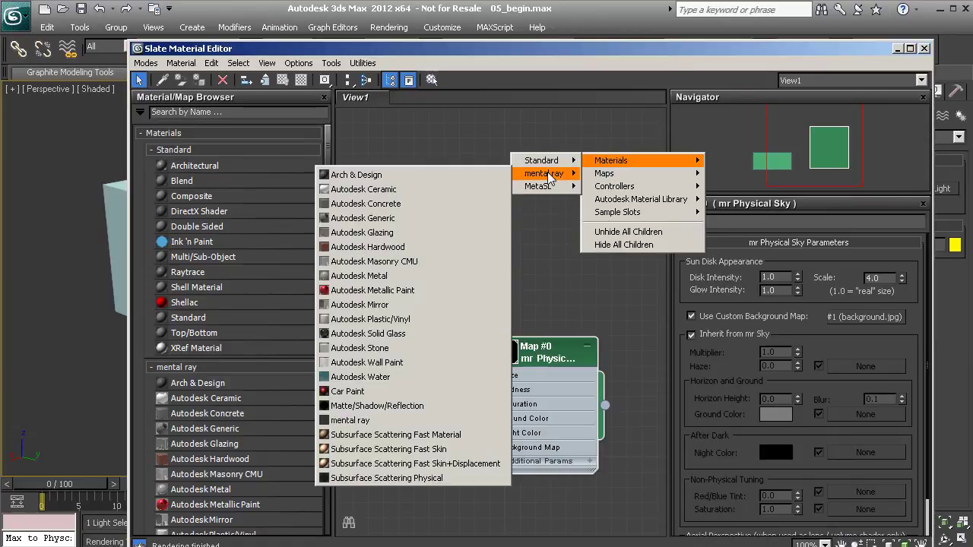
left_click(484, 176)
middle_click_drag(553, 203, 408, 199)
left_click_drag(421, 151, 565, 162)
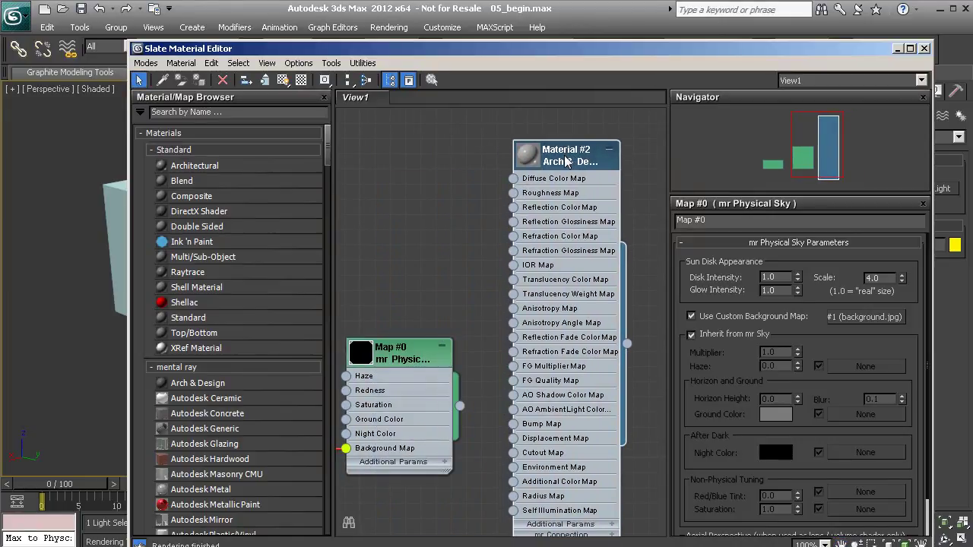
Open the Arch & Design material's parameters, enlarge its preview sphere and set Reflectivity to 0.0.
double_click(565, 162)
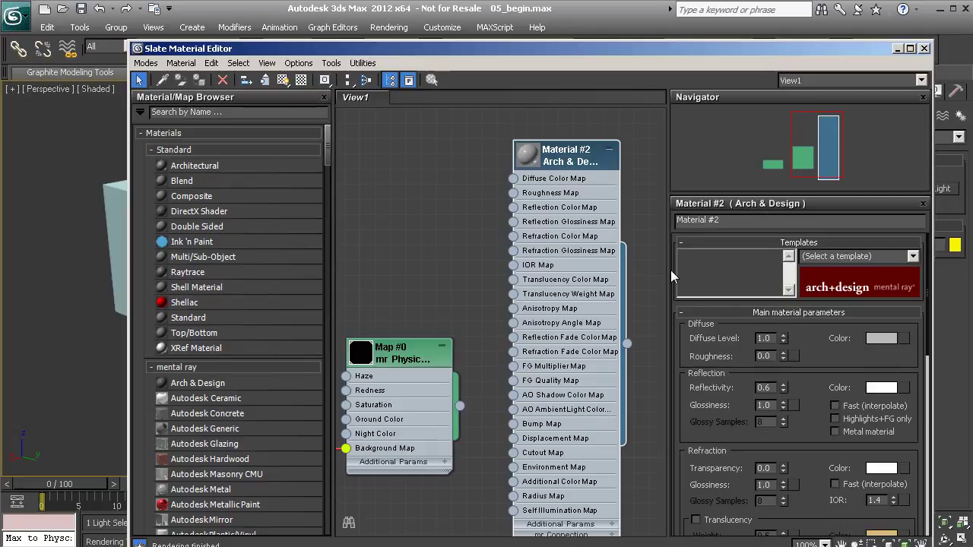
double_click(530, 160)
mouse_move(574, 162)
left_mouse_down()
mouse_move(556, 138)
mouse_move(571, 162)
left_mouse_up()
left_click_drag(798, 391, 824, 330)
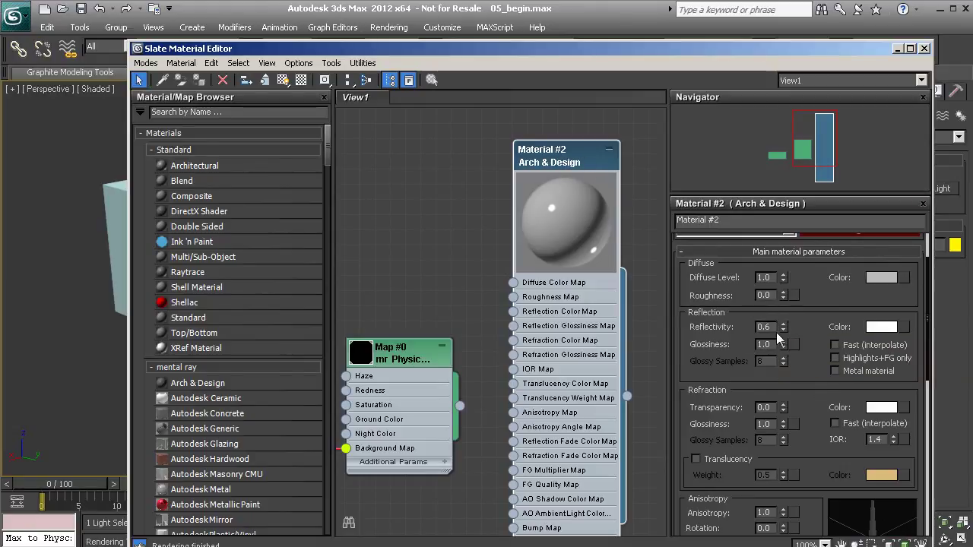
left_click_drag(783, 327, 783, 378)
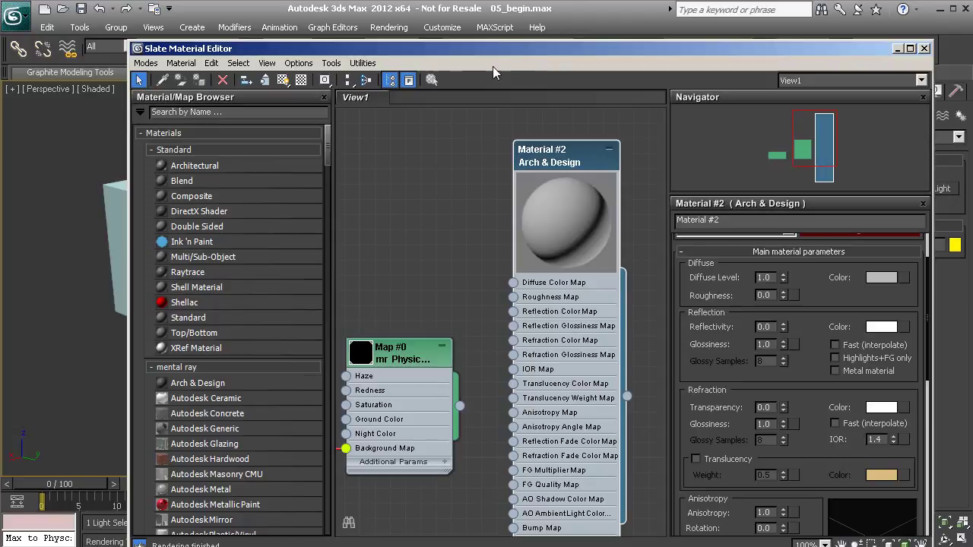
Select all objects in the scene and assign the Arch & Design material to the whole selection.
left_click_drag(470, 47, 535, 41)
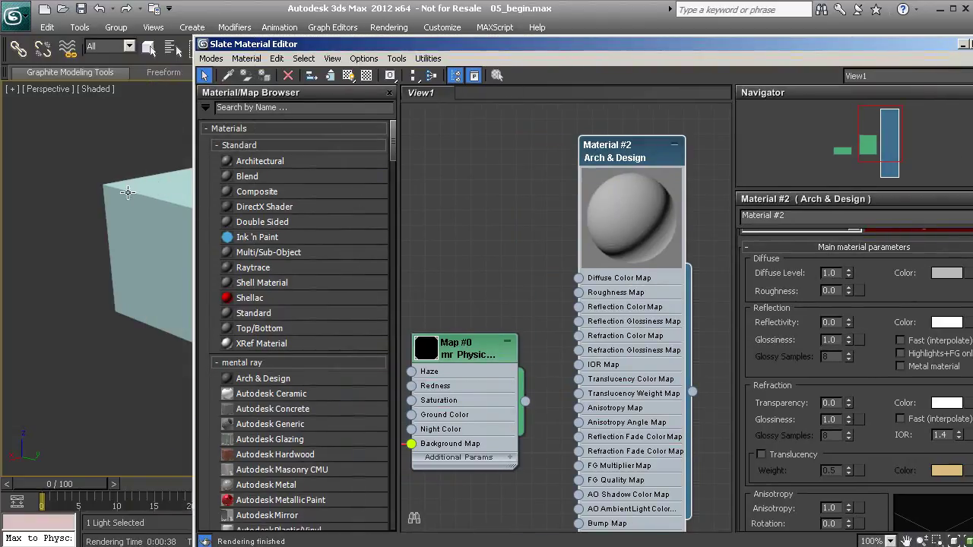
key("ctrl+a")
left_click(715, 59)
left_click_drag(715, 59, 767, 293)
middle_click_drag(228, 198, 194, 166, "alt")
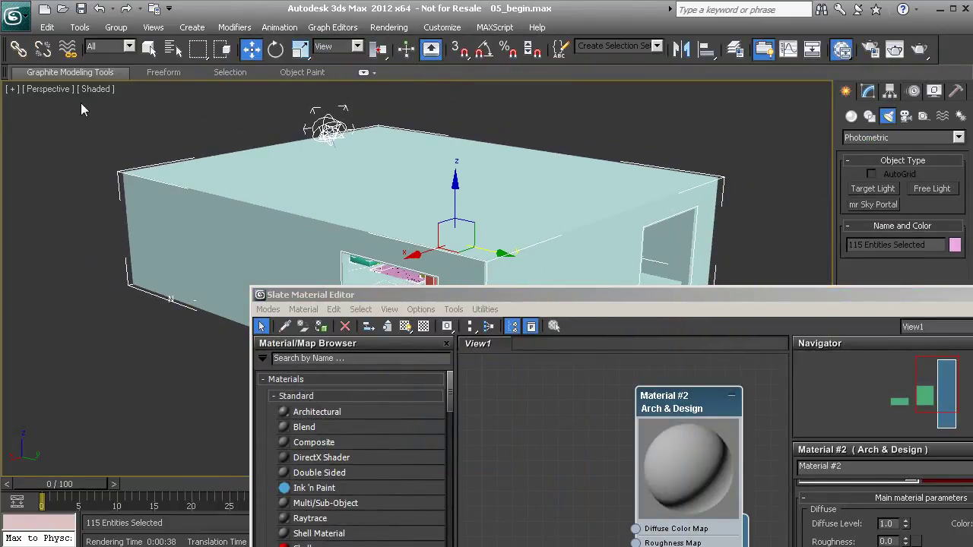
left_click_drag(750, 294, 747, 104)
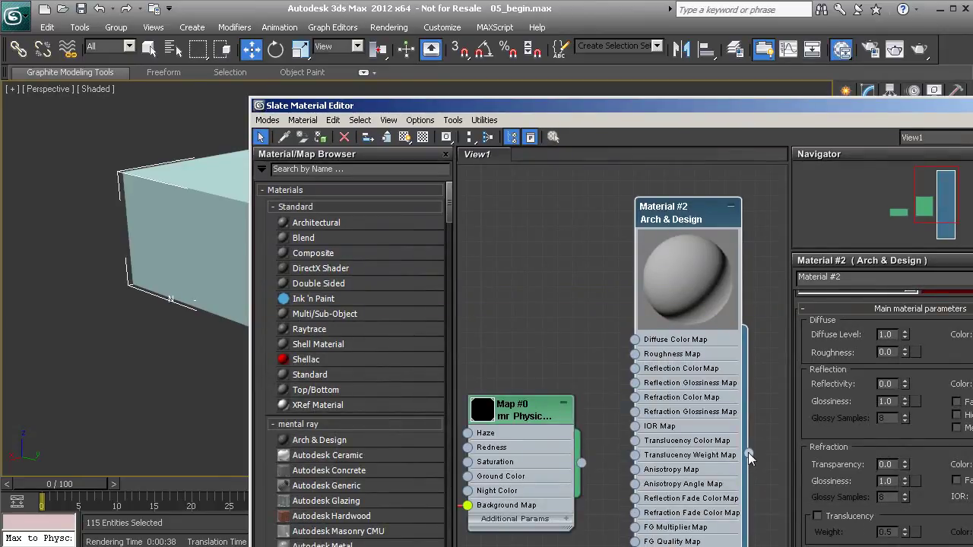
left_click_drag(749, 455, 184, 232)
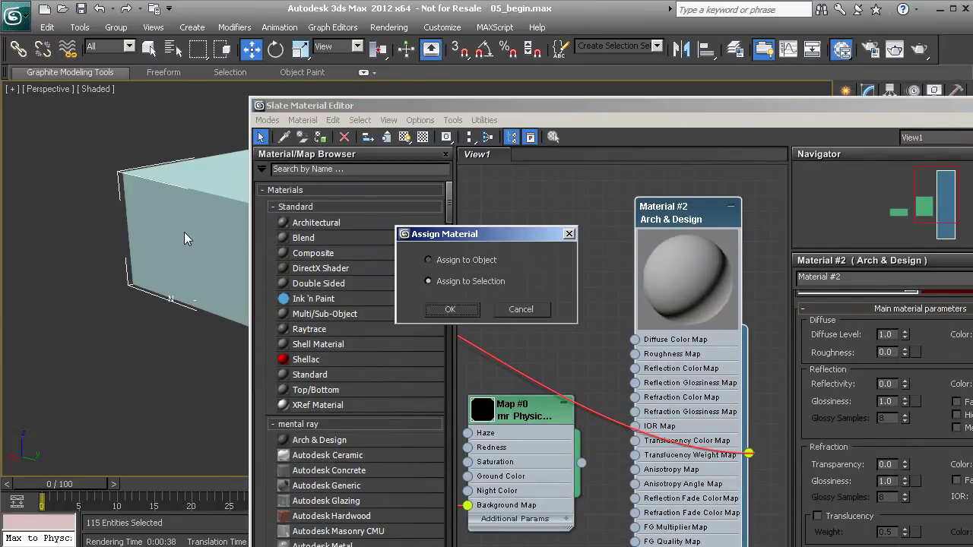
left_click(450, 310)
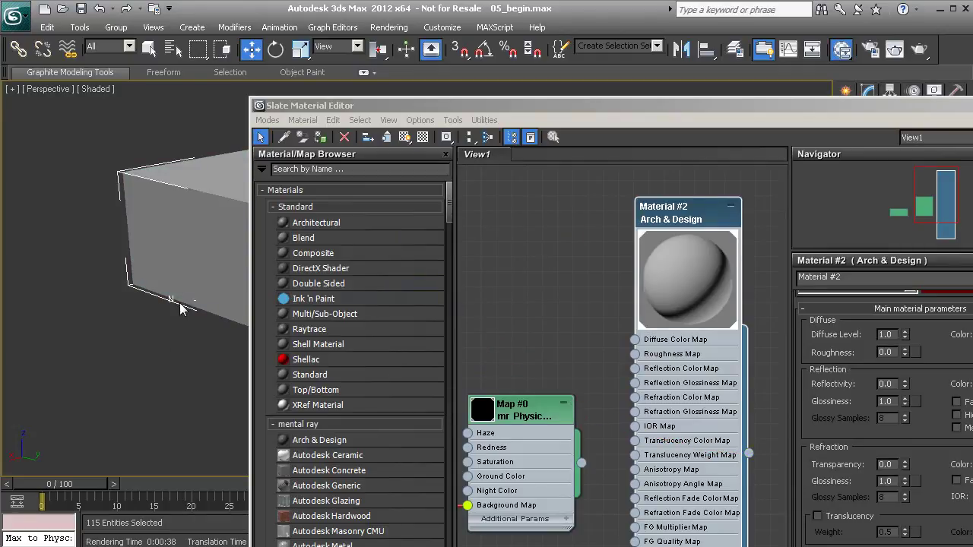
Render the Camera001 view with the plain grey material applied and close the material editor.
key("shift+q")
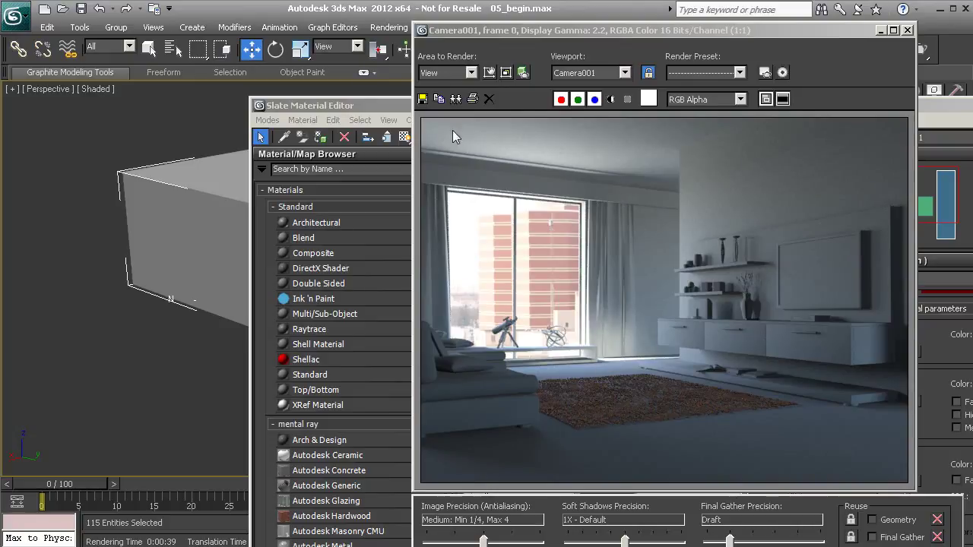
left_click(388, 105)
left_click_drag(656, 107, 465, 64)
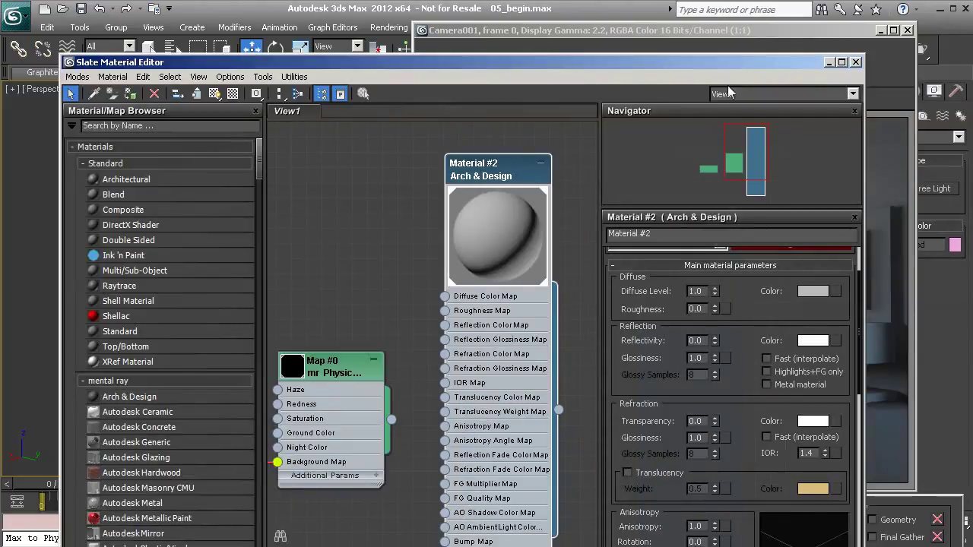
left_click(856, 62)
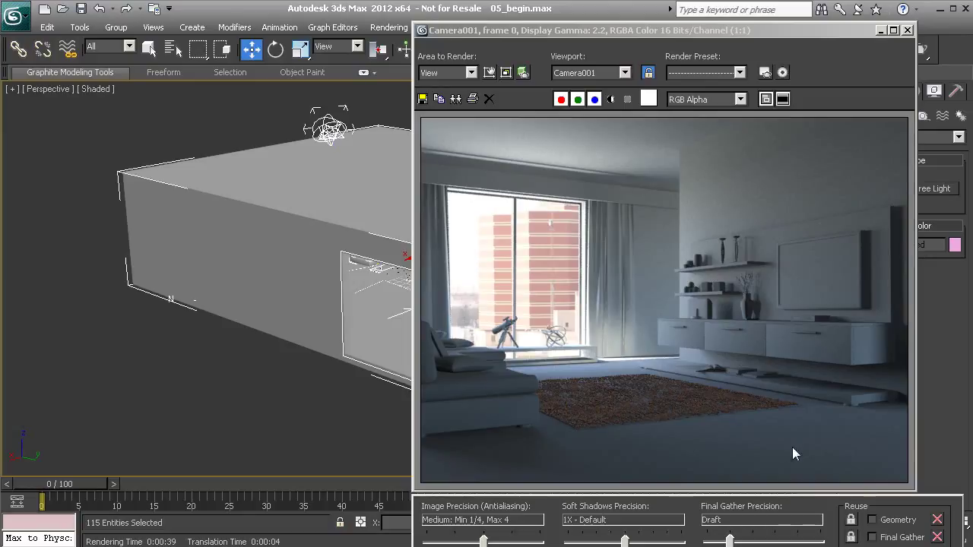
Set the multiplier of mr Sky Portal003 on the end wall to 2.0 and render the Camera001 view.
middle_click_drag(304, 232, 256, 261, "alt")
left_click(213, 370)
middle_click_drag(213, 369, 248, 233)
middle_click_drag(159, 243, 184, 219, "alt")
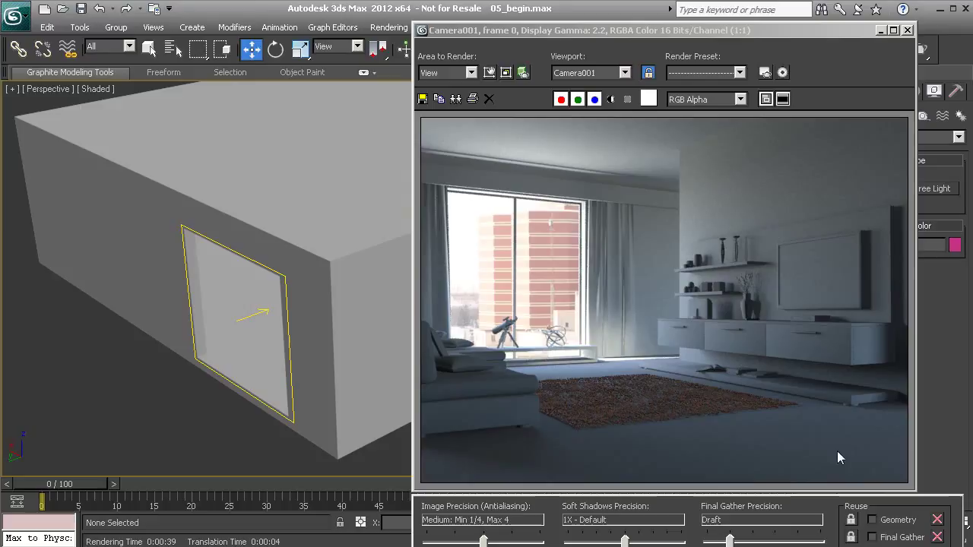
left_click(906, 29)
left_click(246, 317)
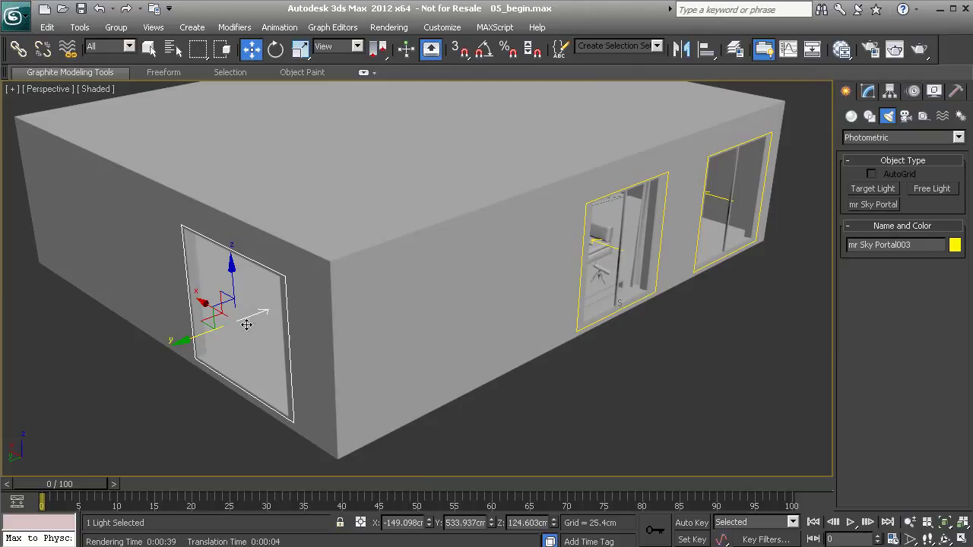
left_click(868, 92)
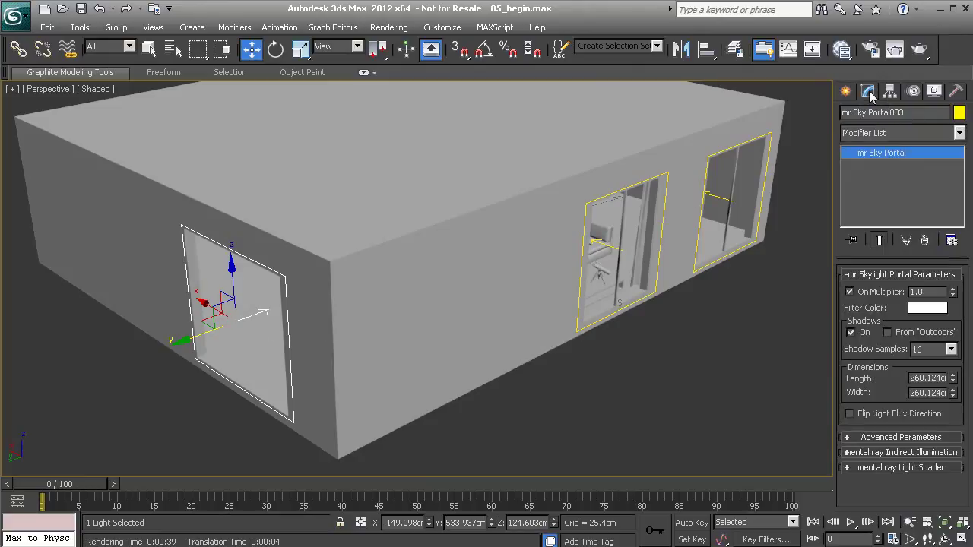
double_click(921, 291)
key("Return")
middle_click_drag(455, 312, 475, 315)
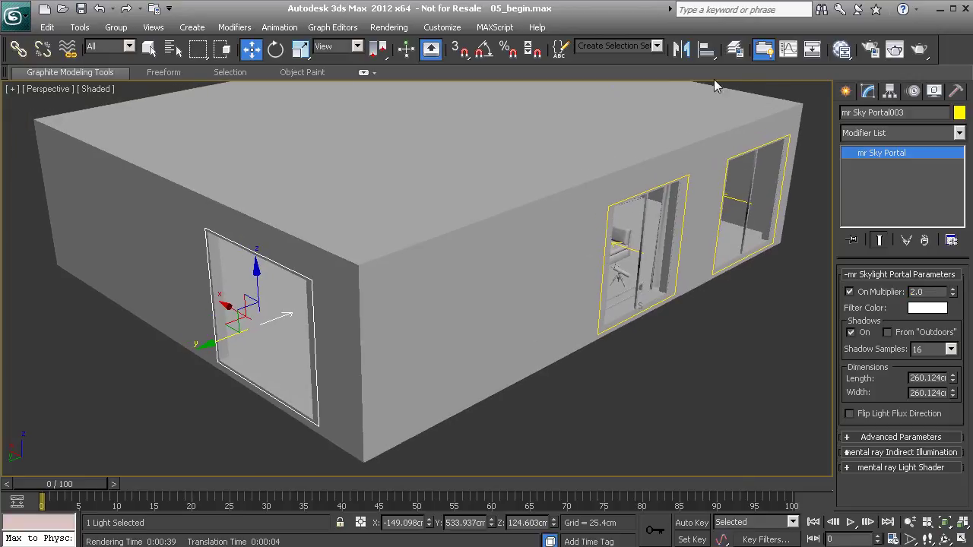
left_click(895, 50)
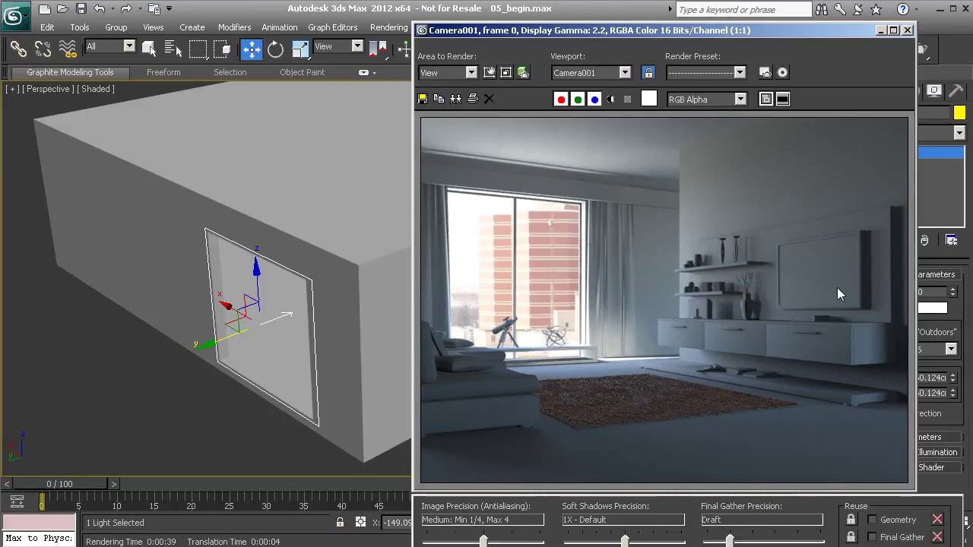
Lower the multiplier of mr Sky Portal004 on the opposite end wall to 0.6 and render the Camera001 view again.
middle_click_drag(129, 243, 280, 252)
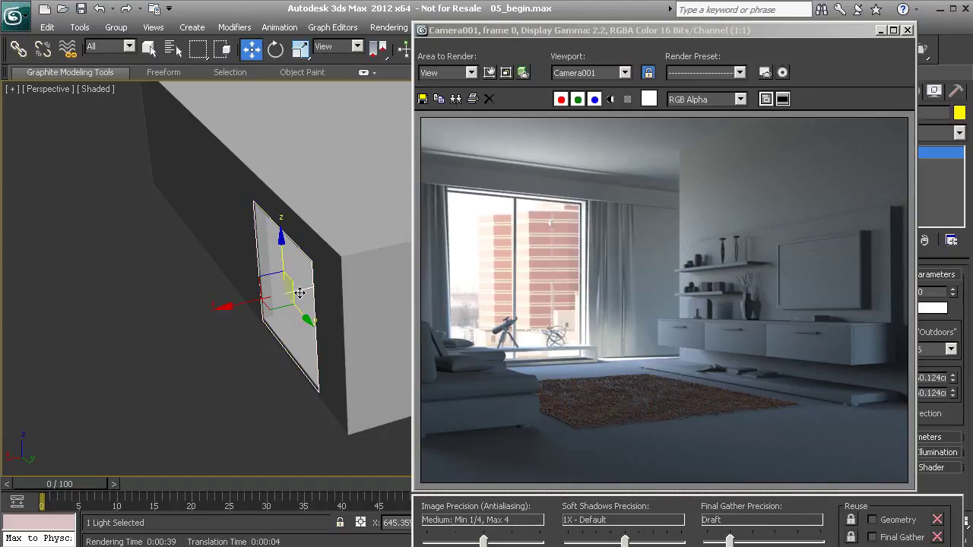
left_click_drag(681, 33, 459, 31)
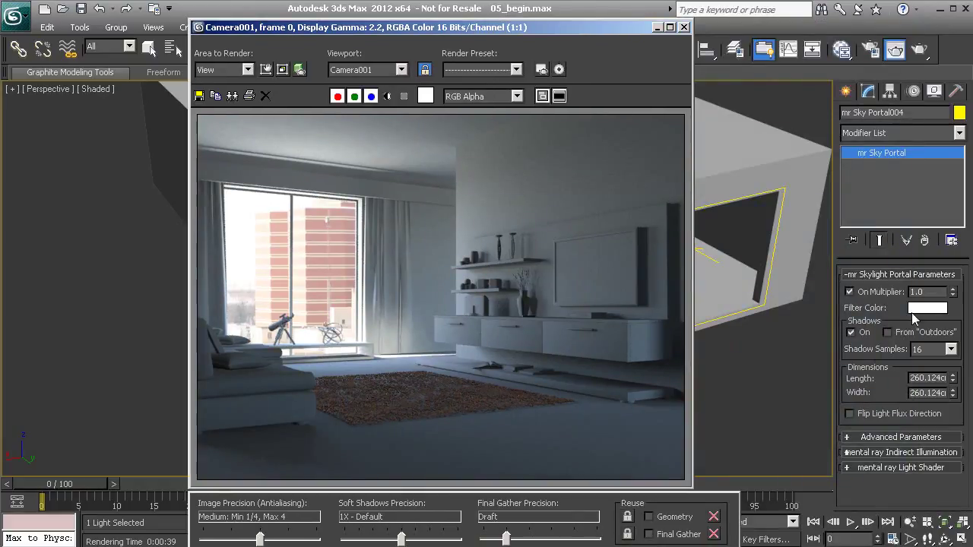
double_click(934, 293)
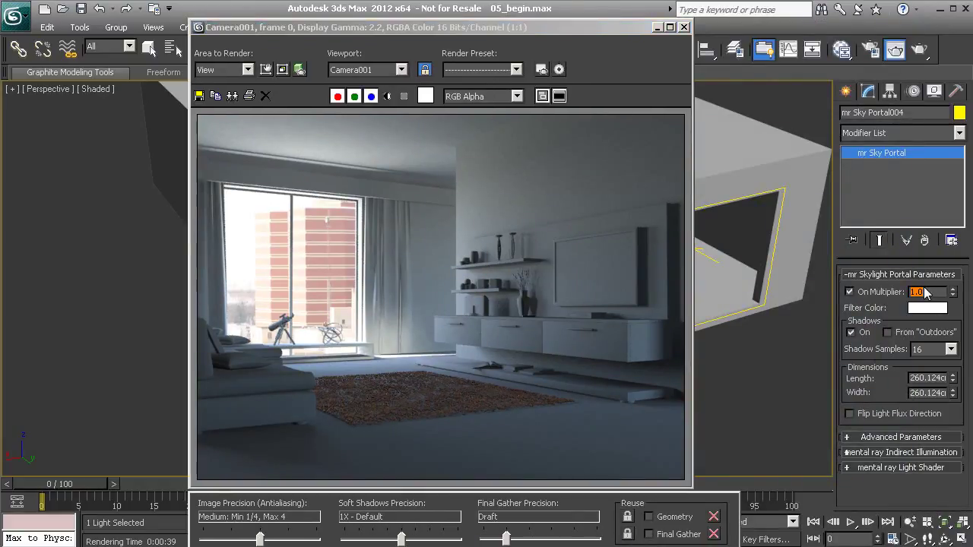
type("0.6")
key("Return")
key("shift+q")
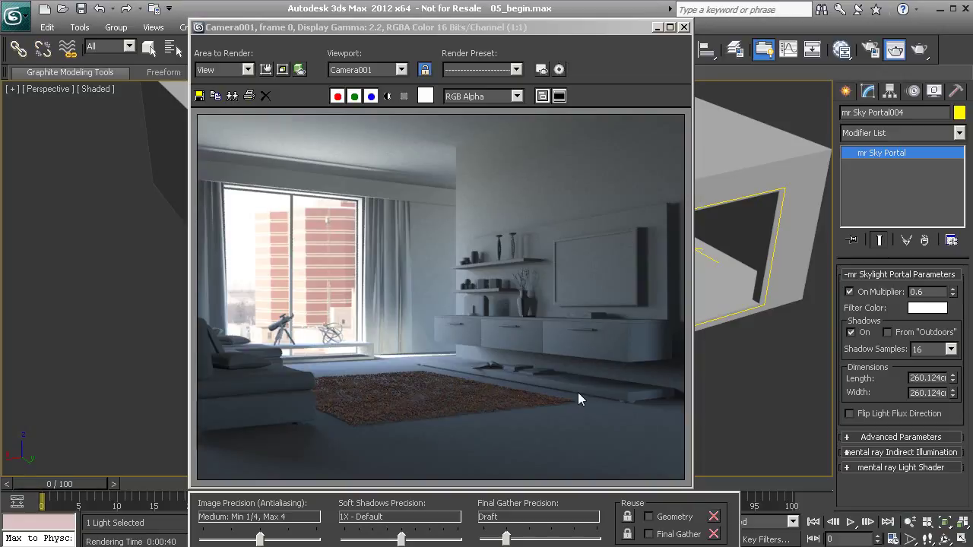
Set the mr Sky haze of the Daylight001 system to 4.0 and render the Camera001 view.
left_click(685, 27)
middle_click_drag(608, 251, 420, 274, "alt")
left_click(329, 135)
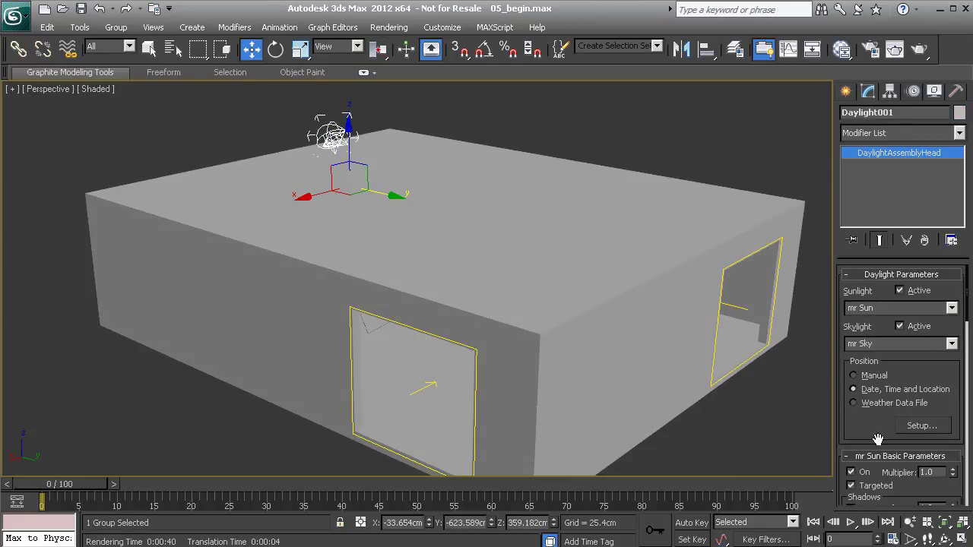
left_click_drag(873, 423, 885, 228)
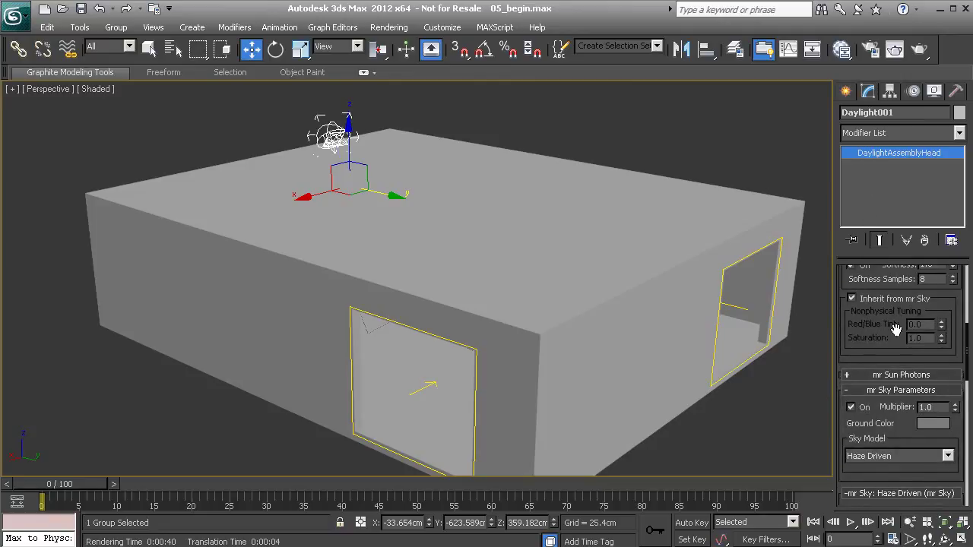
left_click_drag(907, 433, 848, 254)
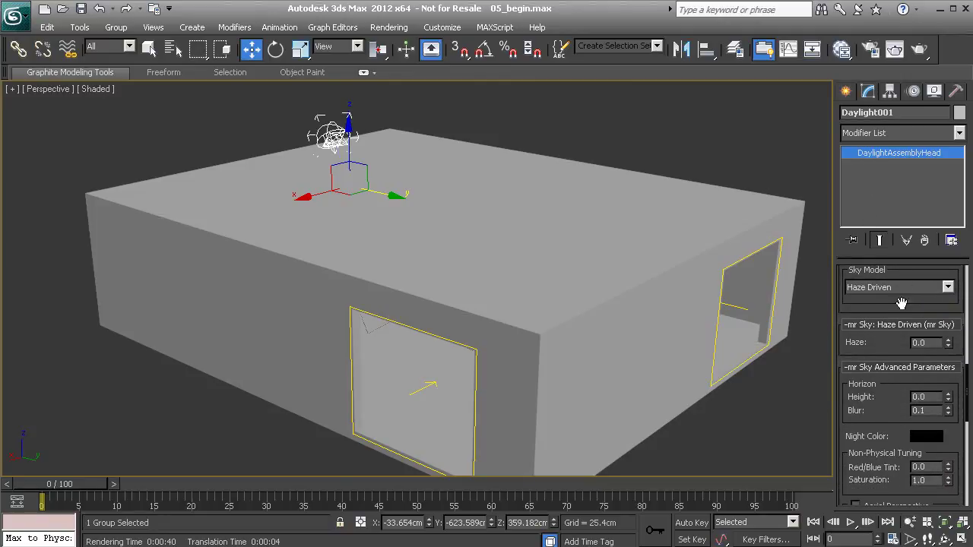
left_click(933, 343)
type("4")
key("Return")
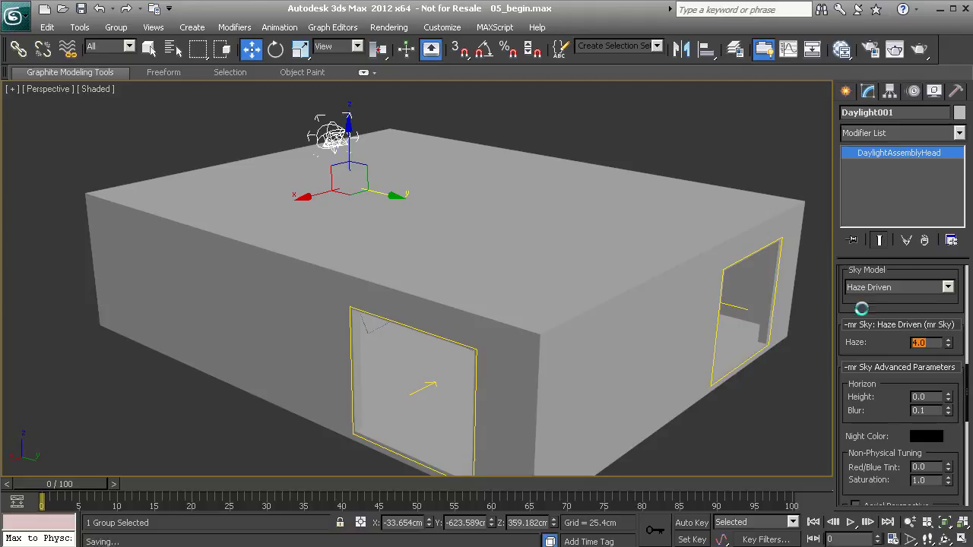
left_click(895, 50)
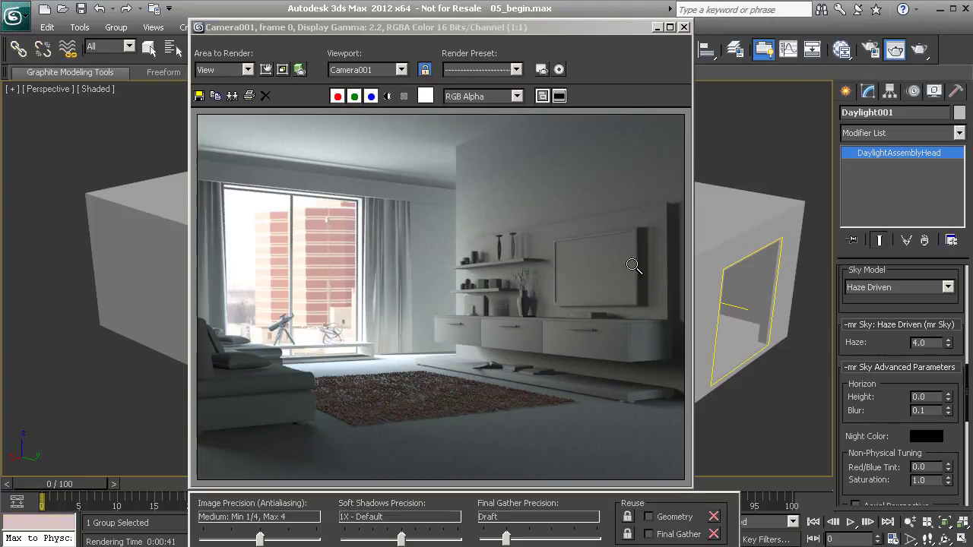
Start another production render of the Camera001 view with the current precision settings.
left_click(660, 340)
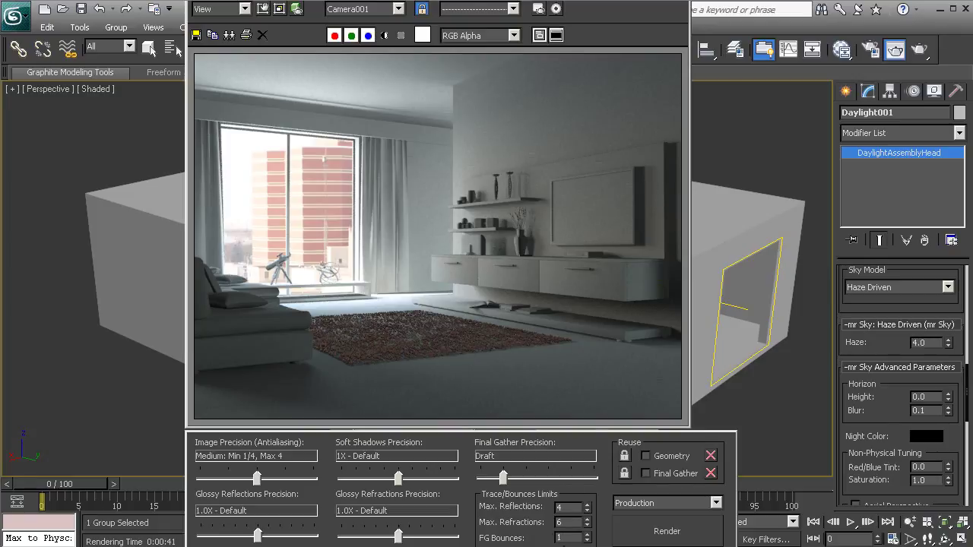
left_click(648, 531)
key("shift+q")
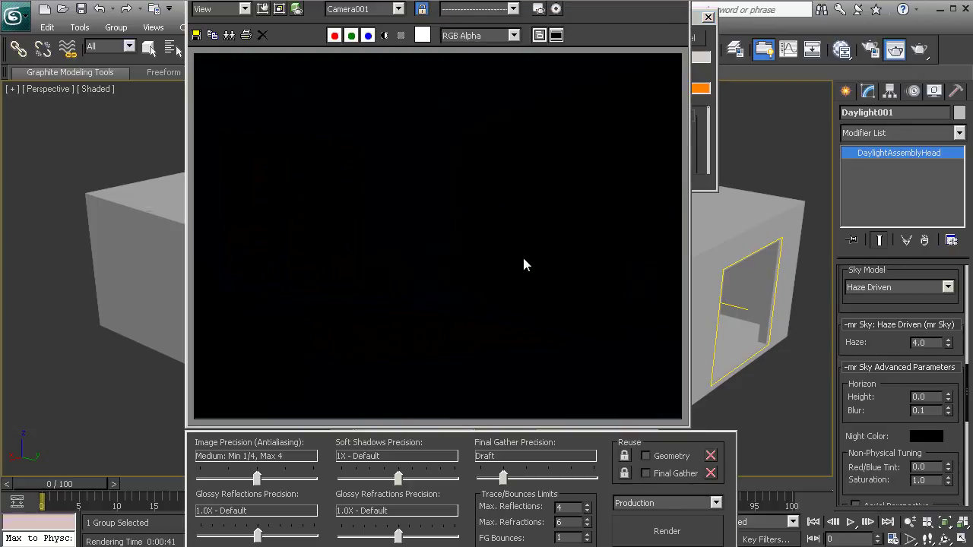